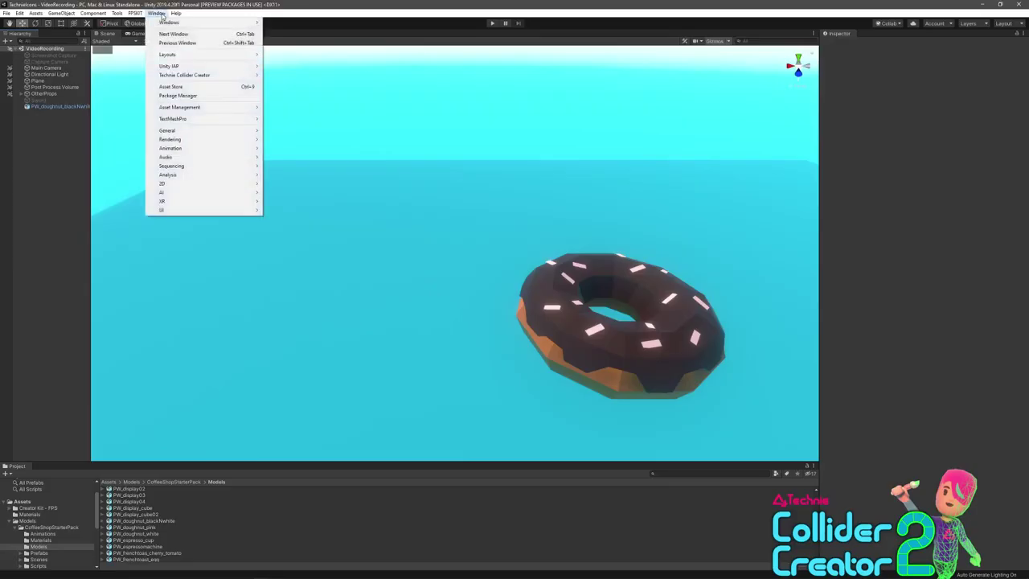
Step: Open the Rigid Collider Creator on the doughnut and generate its hull and painting data assets
{"action": "mouse_move", "coordinate": [201, 75]}
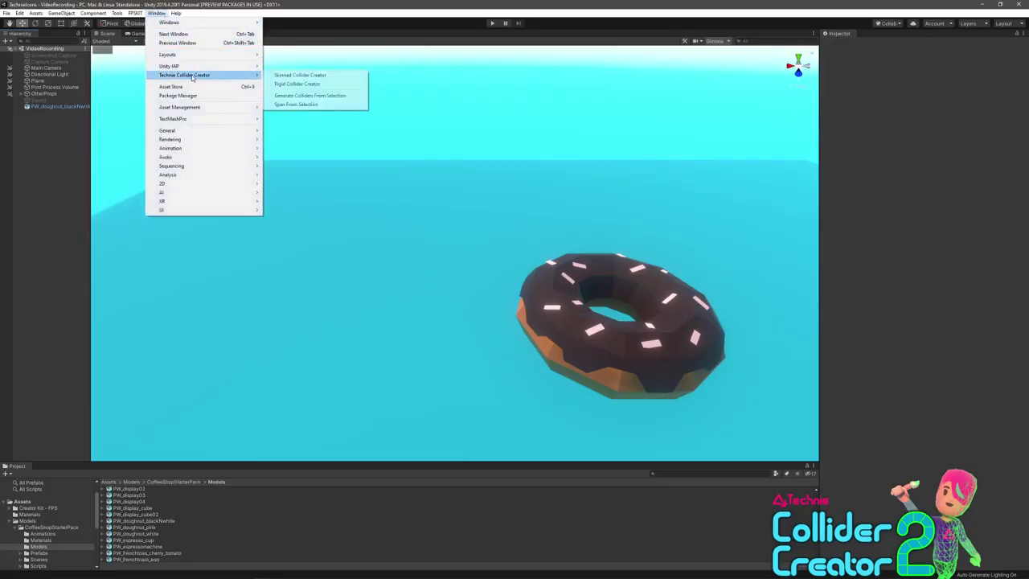
{"action": "left_click", "coordinate": [297, 84]}
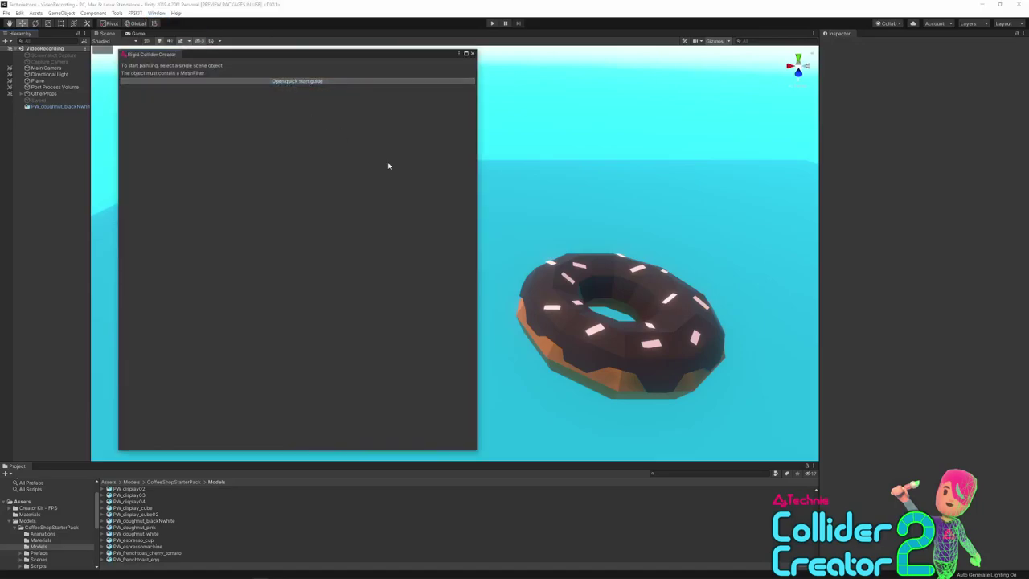
{"action": "left_click", "coordinate": [574, 338]}
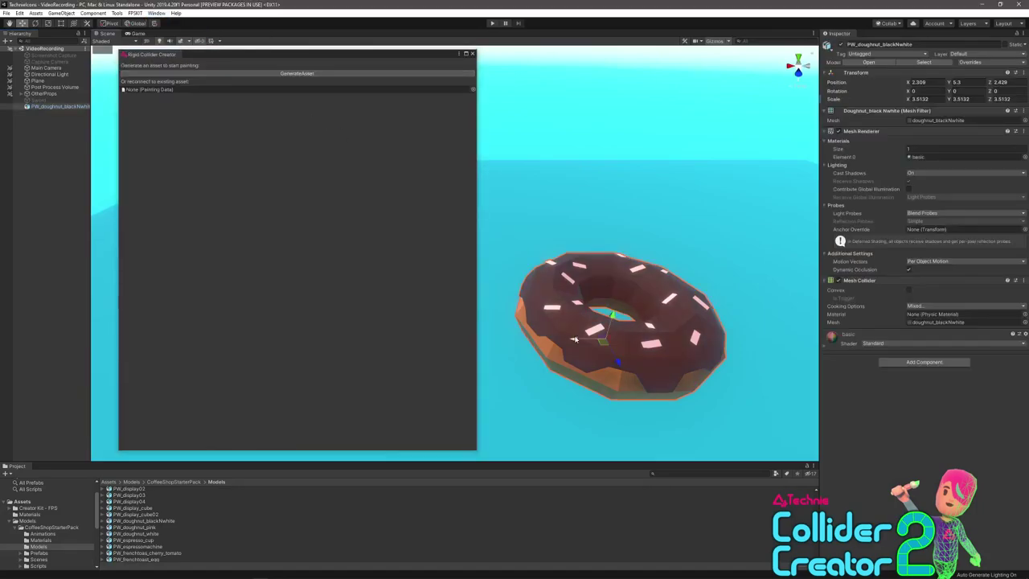
{"action": "left_click", "coordinate": [302, 73]}
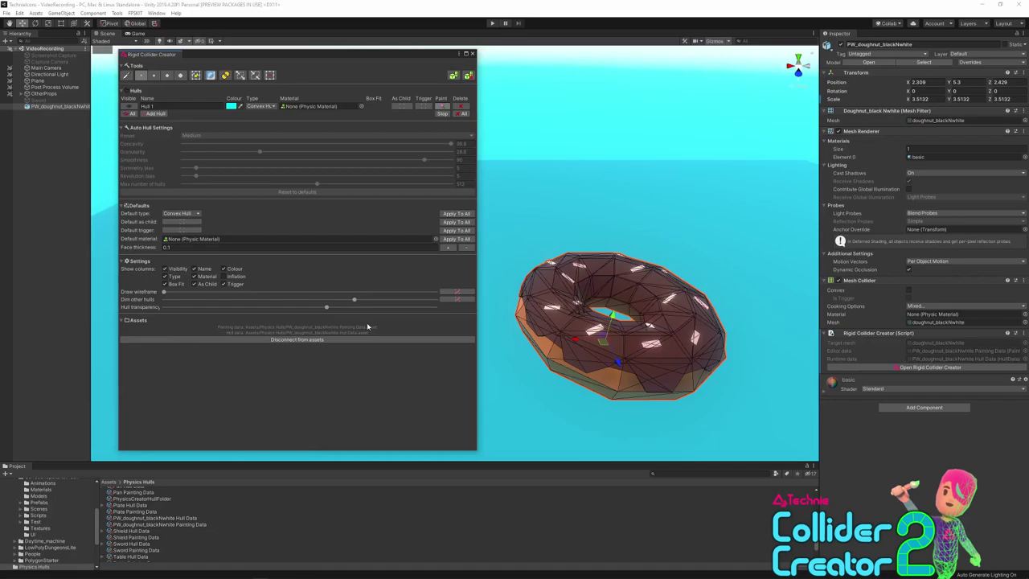
Step: Disconnect the doughnut from its collider assets, keeping child painters, then reselect PW_doughnut
{"action": "left_click", "coordinate": [312, 340]}
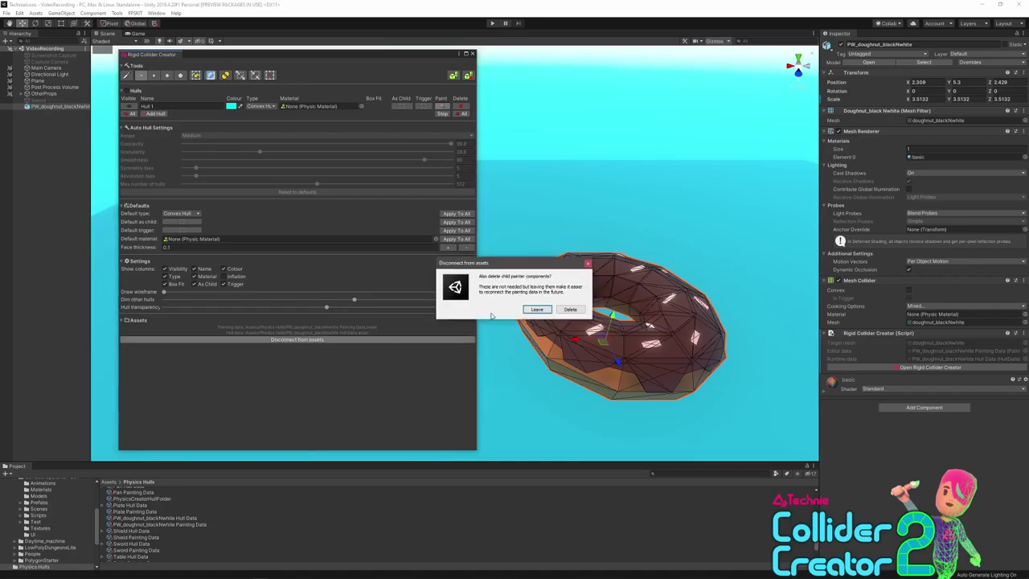
{"action": "left_click", "coordinate": [534, 311]}
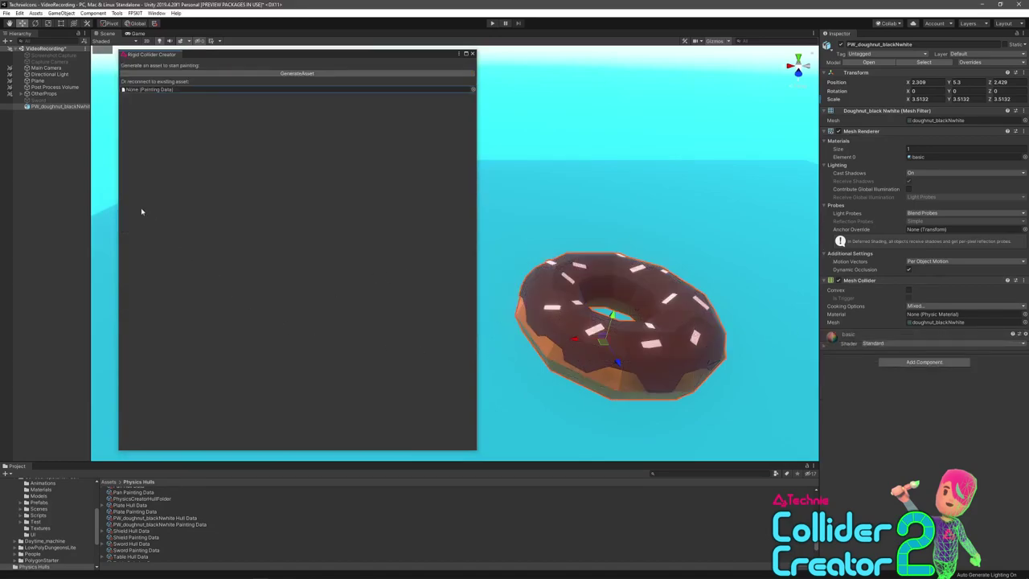
{"action": "left_click", "coordinate": [52, 181]}
{"action": "left_click", "coordinate": [46, 107]}
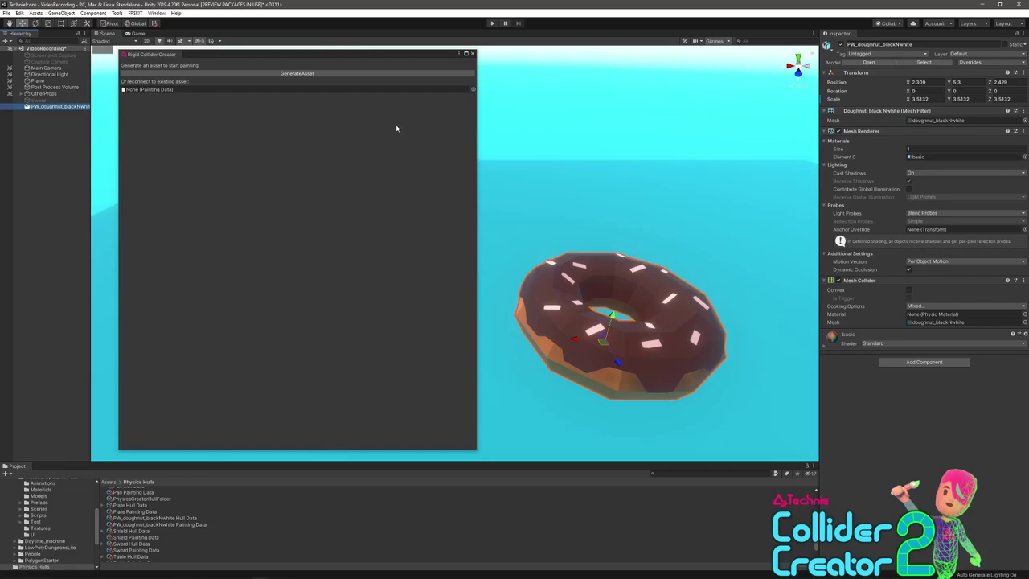
Step: Reconnect the doughnut to the existing PW_doughnut_blackNwhite Painting Data
{"action": "left_click", "coordinate": [471, 90]}
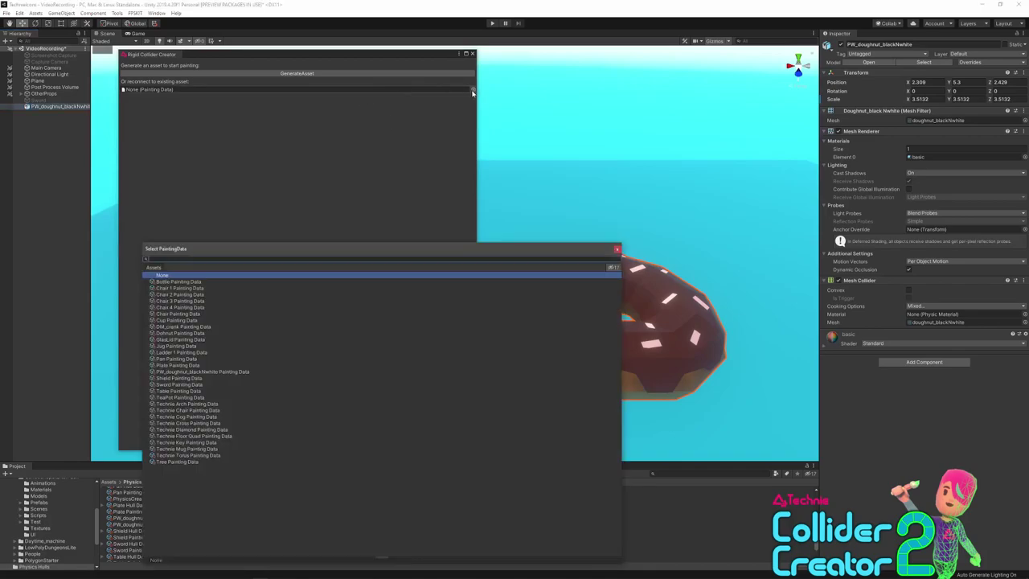
{"action": "double_click", "coordinate": [238, 371]}
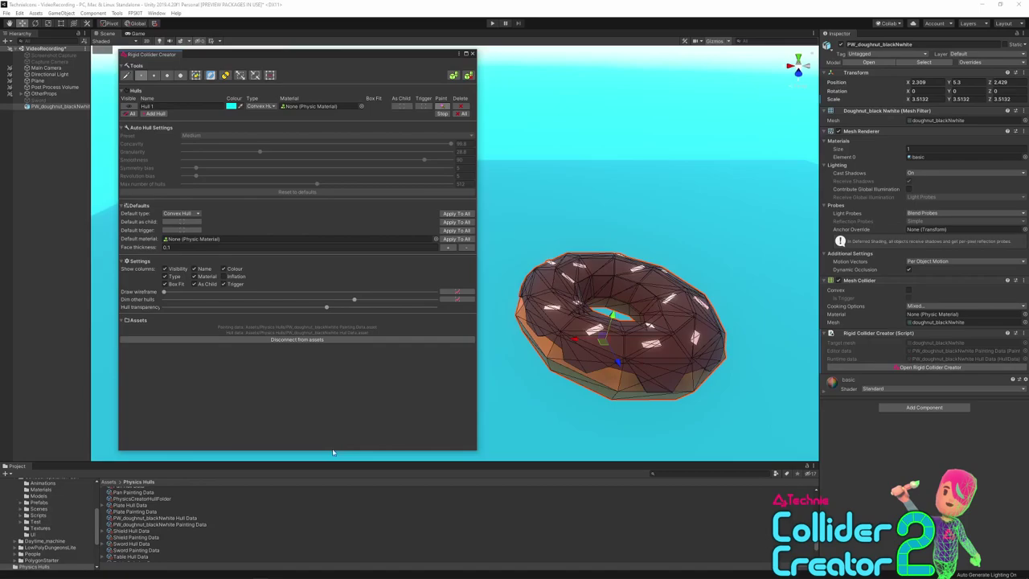
Step: Select the PhysicsCreatorHullFolder asset so the Sword's hulls, Blade through Pommel, are shown
{"action": "left_click", "coordinate": [138, 499]}
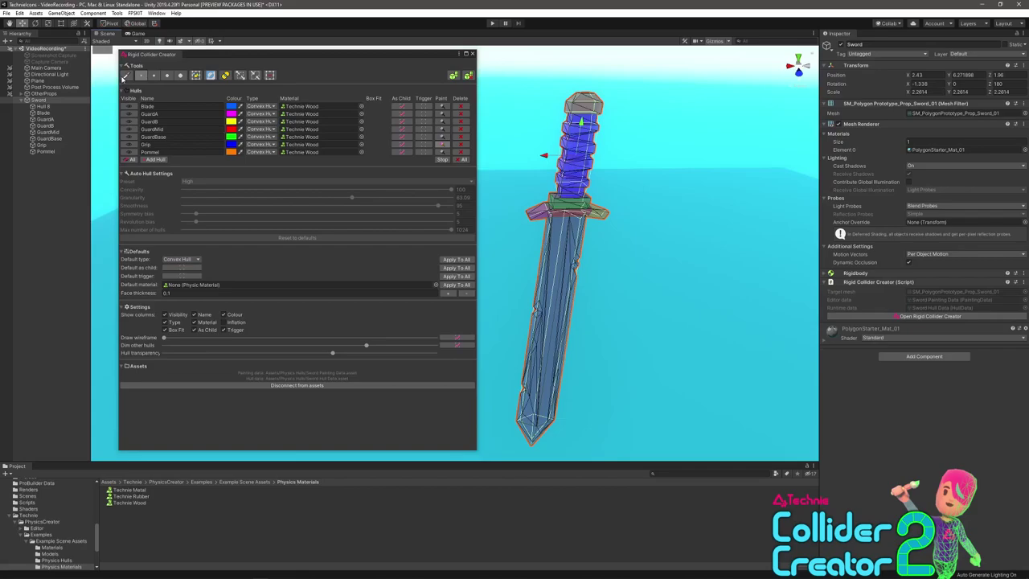
Step: Paint into the Blade, GuardMid, GuardB and GuardBase hulls in turn, then stop painting
{"action": "left_click", "coordinate": [124, 76]}
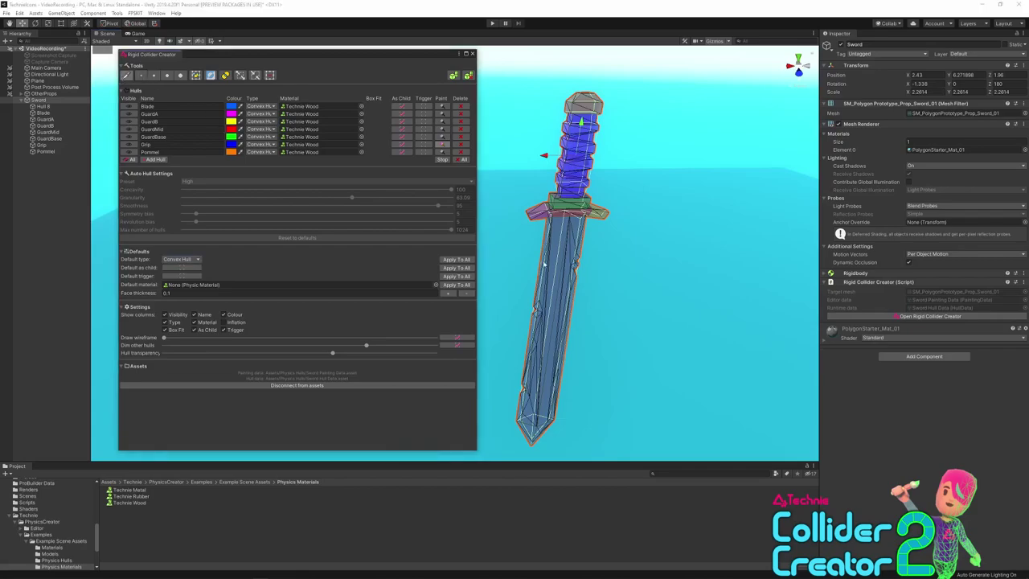
{"action": "left_click", "coordinate": [560, 274]}
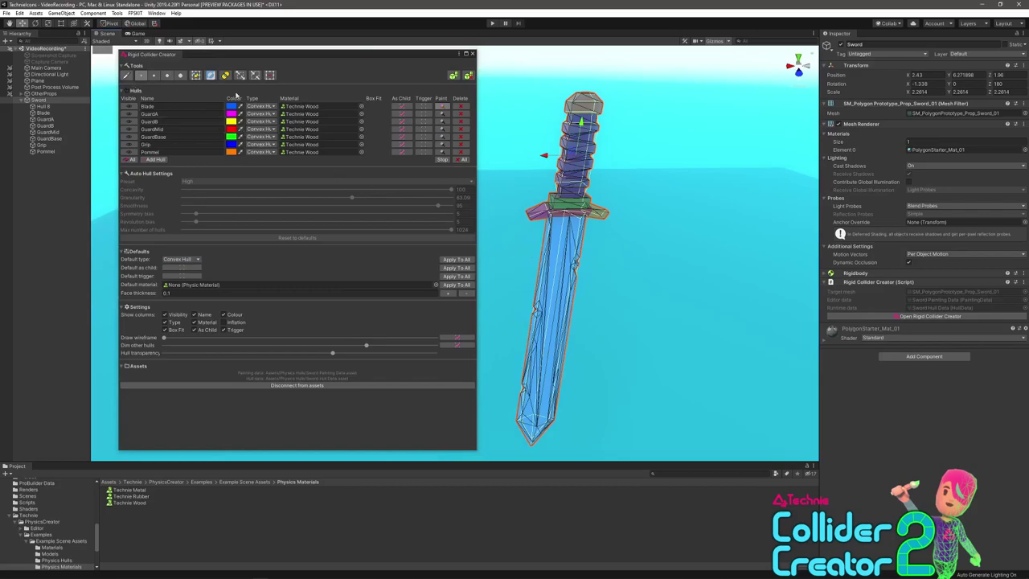
{"action": "left_click", "coordinate": [441, 135]}
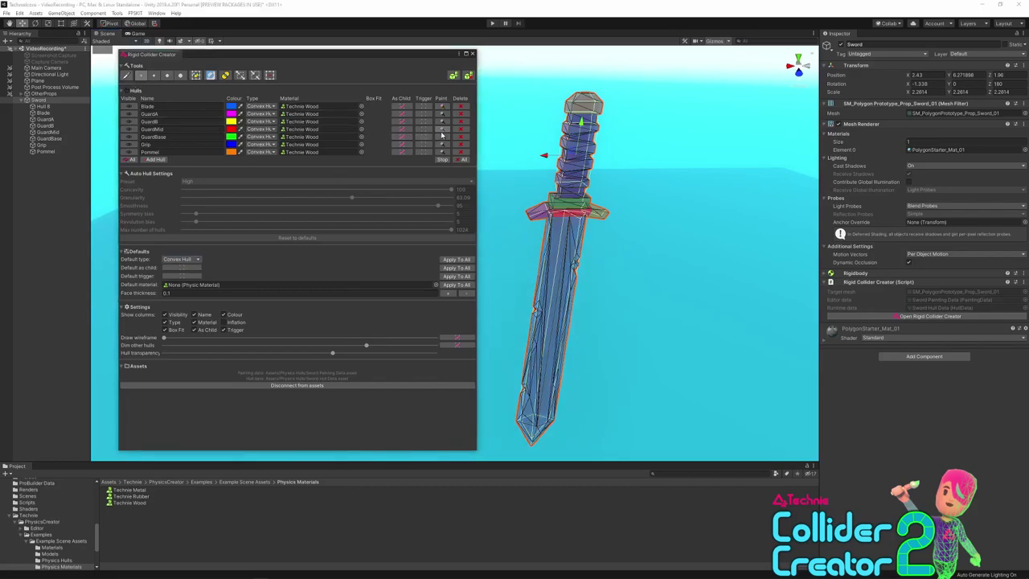
{"action": "left_click", "coordinate": [442, 121]}
{"action": "left_click", "coordinate": [442, 136]}
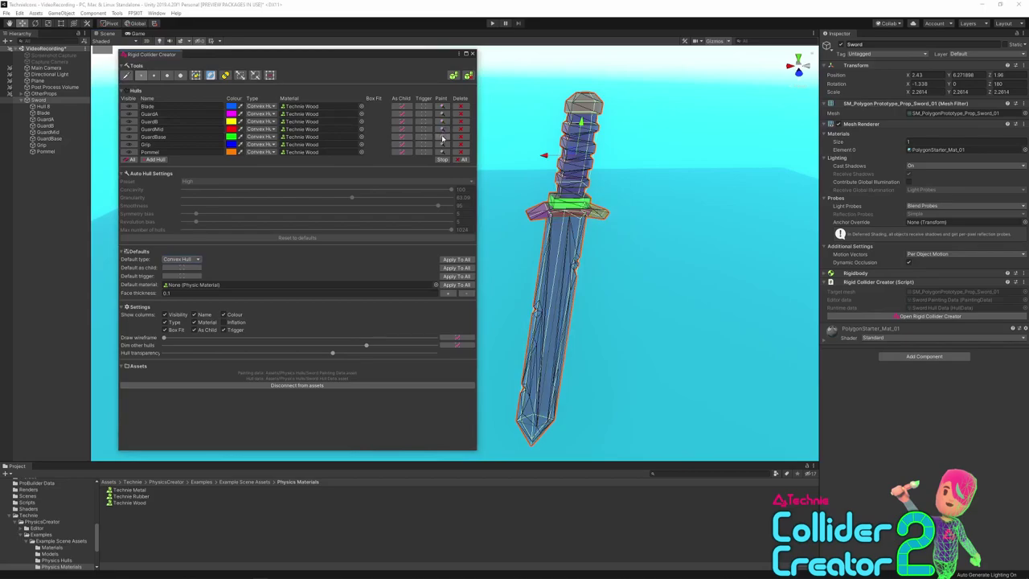
{"action": "left_click", "coordinate": [442, 159]}
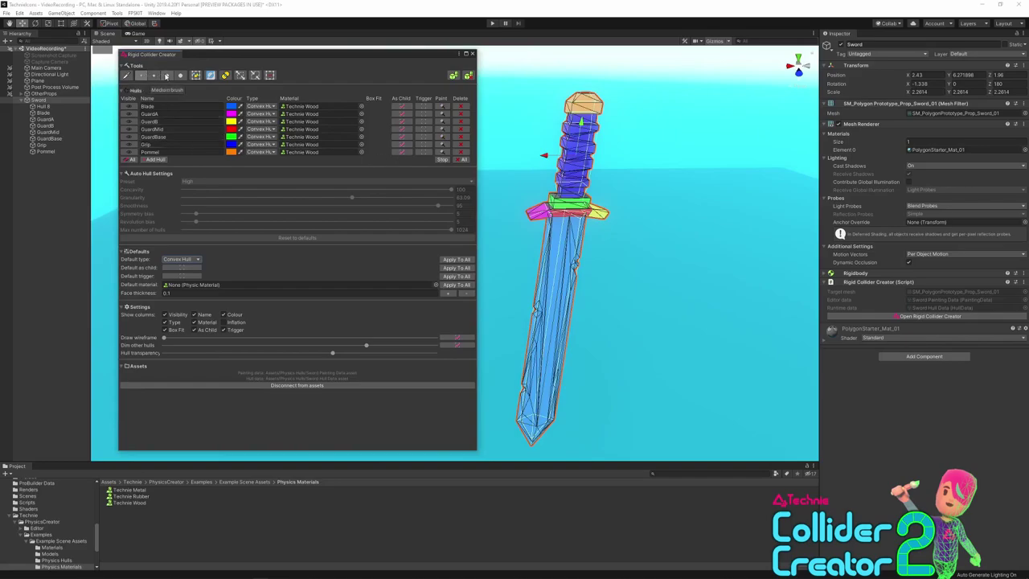
Step: Switch to the large brush and paint blade triangles into the new Hull 8
{"action": "left_click", "coordinate": [180, 75]}
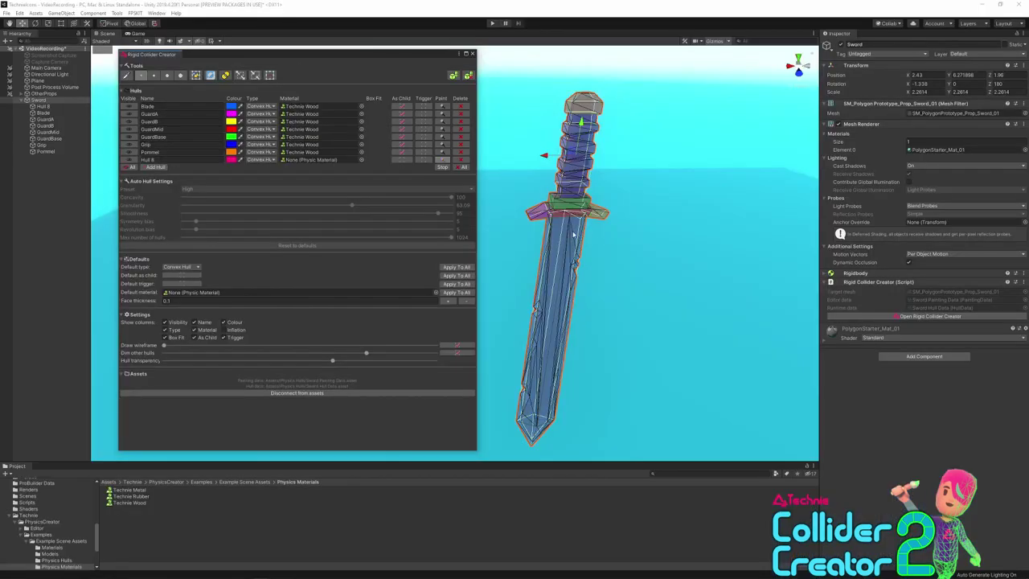
{"action": "mouse_move", "coordinate": [562, 233]}
{"action": "left_mouse_down"}
{"action": "mouse_move", "coordinate": [551, 312]}
{"action": "mouse_move", "coordinate": [563, 267]}
{"action": "mouse_move", "coordinate": [525, 330]}
{"action": "mouse_move", "coordinate": [565, 323]}
{"action": "mouse_move", "coordinate": [539, 380]}
{"action": "mouse_move", "coordinate": [565, 306]}
{"action": "left_mouse_up"}
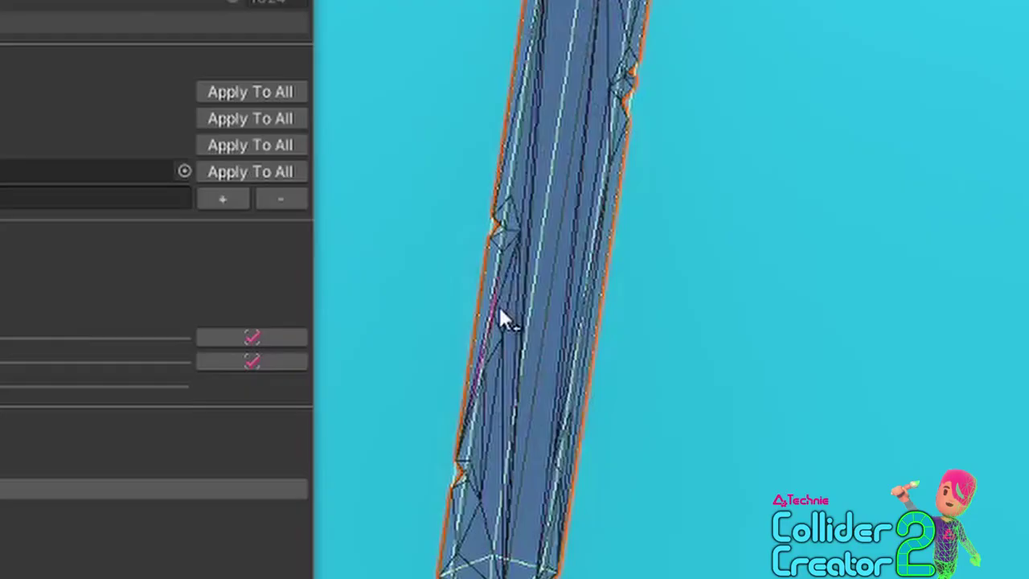
{"action": "mouse_move", "coordinate": [499, 312]}
{"action": "left_mouse_down"}
{"action": "mouse_move", "coordinate": [474, 321]}
{"action": "mouse_move", "coordinate": [494, 359]}
{"action": "left_mouse_up"}
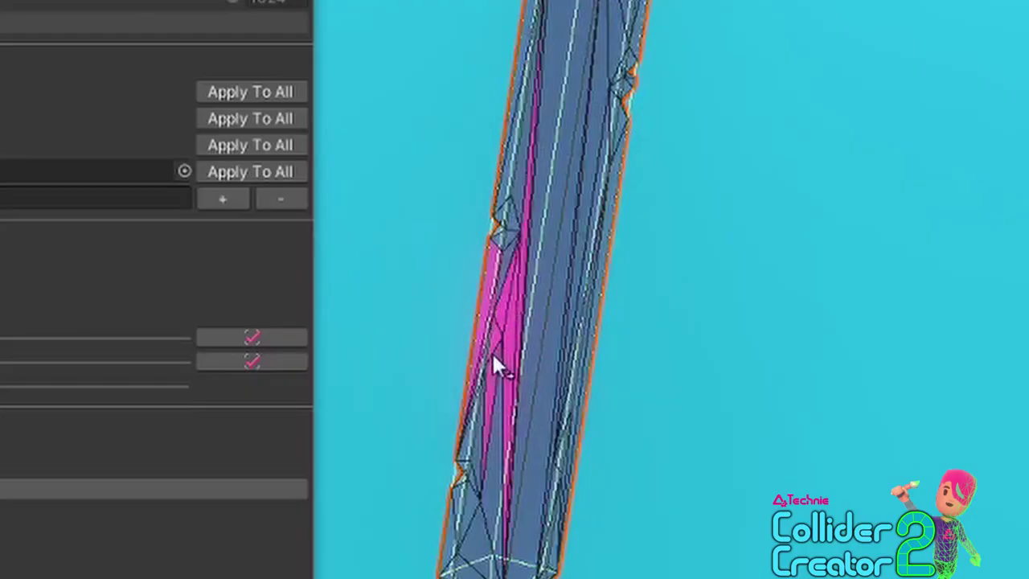
{"action": "left_click_drag", "start_coordinate": [505, 323], "coordinate": [483, 448]}
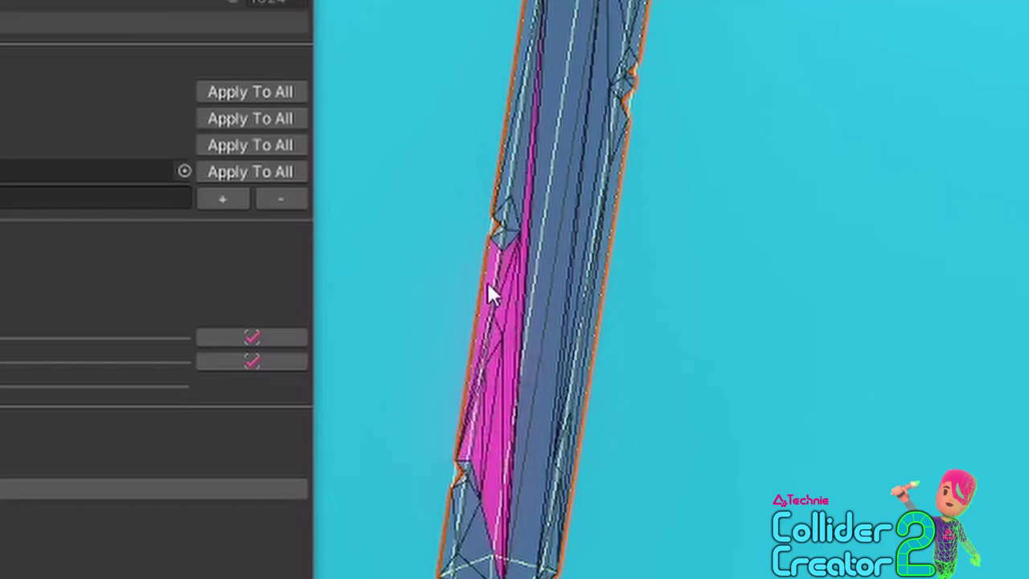
{"action": "mouse_move", "coordinate": [488, 285]}
{"action": "left_mouse_down"}
{"action": "mouse_move", "coordinate": [477, 349]}
{"action": "mouse_move", "coordinate": [486, 415]}
{"action": "left_mouse_up"}
{"action": "left_click_drag", "start_coordinate": [467, 460], "coordinate": [543, 212]}
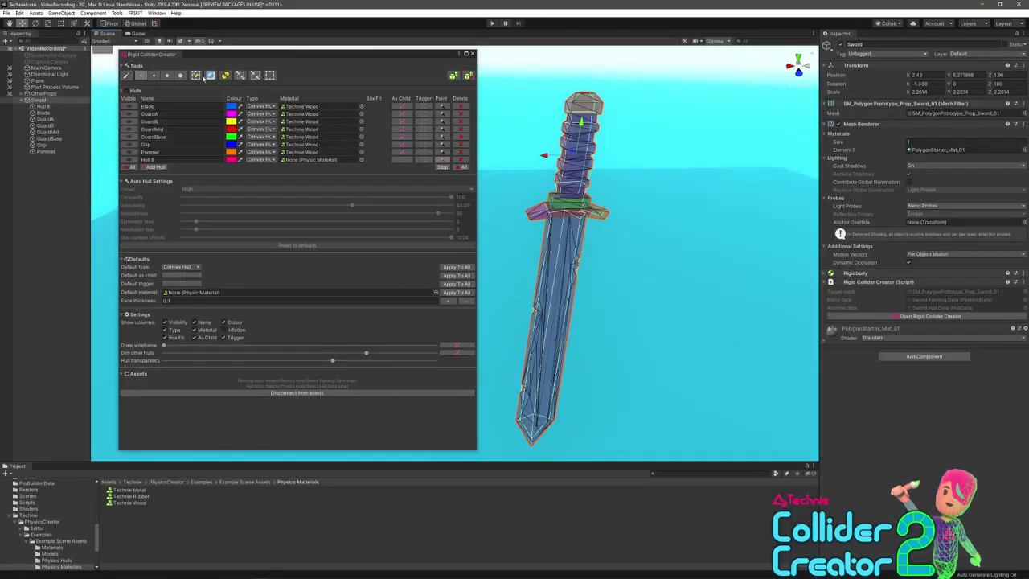
Step: Paint the whole sword, clear it, paint the blade, and invert the selection repeatedly
{"action": "left_click", "coordinate": [196, 76]}
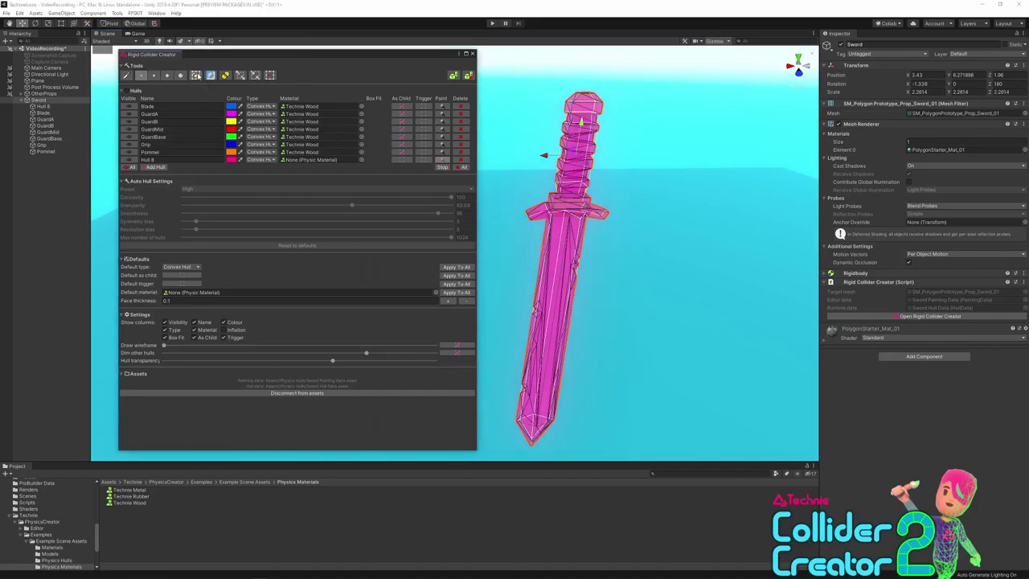
{"action": "left_click", "coordinate": [270, 75]}
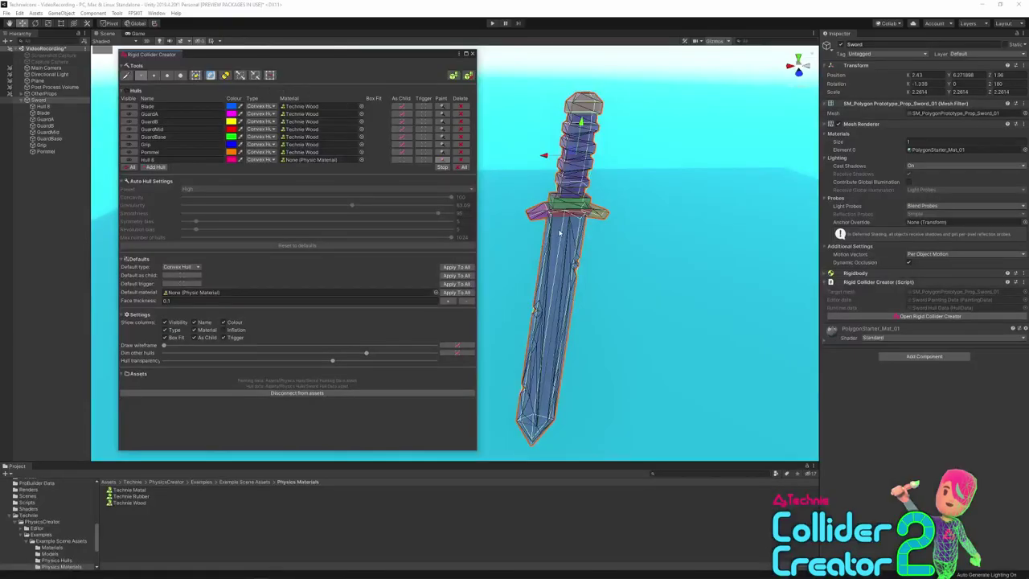
{"action": "mouse_move", "coordinate": [560, 233]}
{"action": "left_mouse_down"}
{"action": "mouse_move", "coordinate": [547, 385]}
{"action": "mouse_move", "coordinate": [565, 241]}
{"action": "left_mouse_up"}
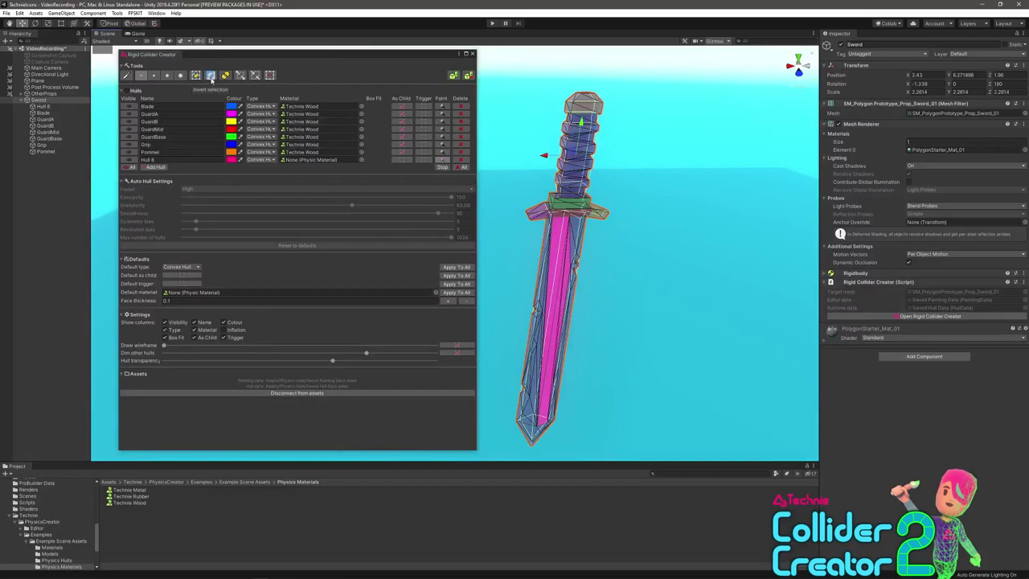
{"action": "left_click", "coordinate": [211, 75]}
{"action": "left_click", "coordinate": [211, 76]}
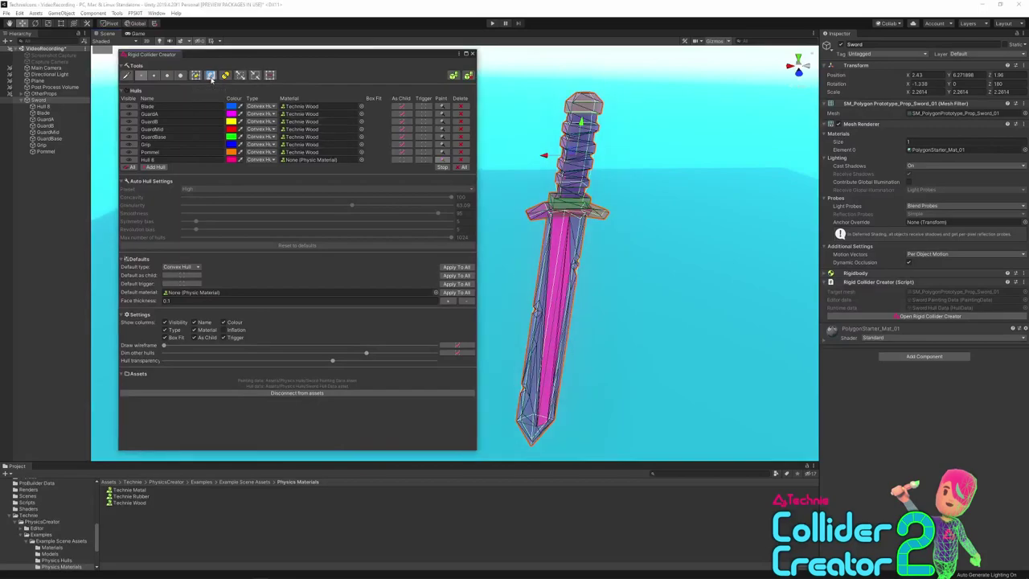
{"action": "left_click", "coordinate": [211, 75]}
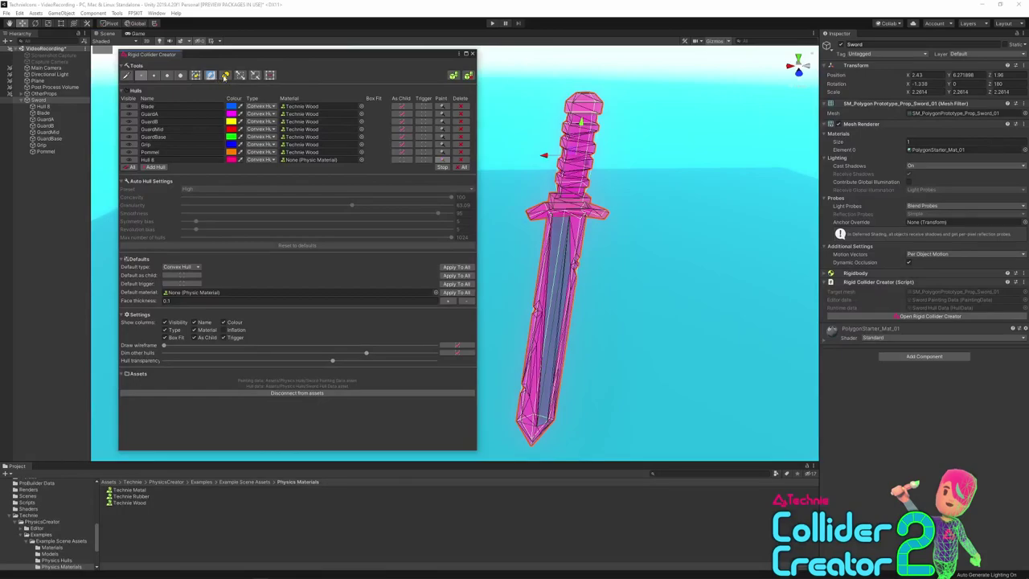
Step: Clear the paint, select the unpainted faces, and delete the extra Hull 8
{"action": "left_click", "coordinate": [270, 76]}
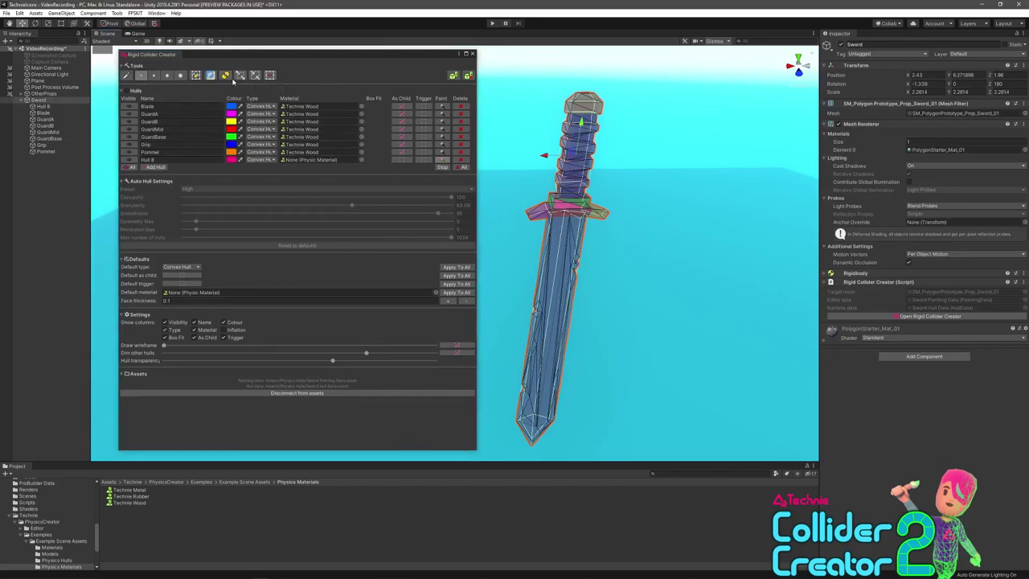
{"action": "left_click", "coordinate": [241, 76]}
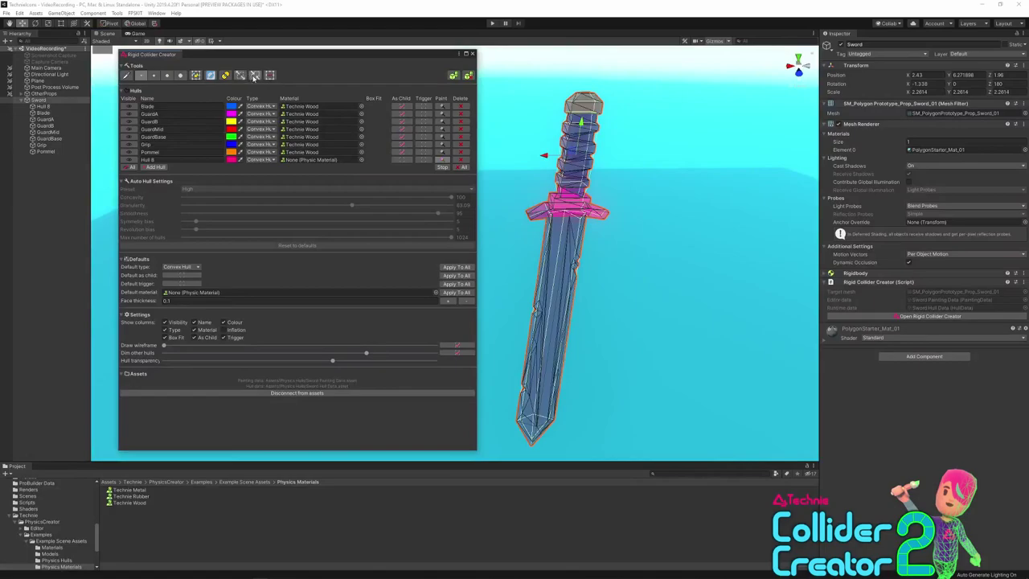
{"action": "left_click", "coordinate": [254, 76]}
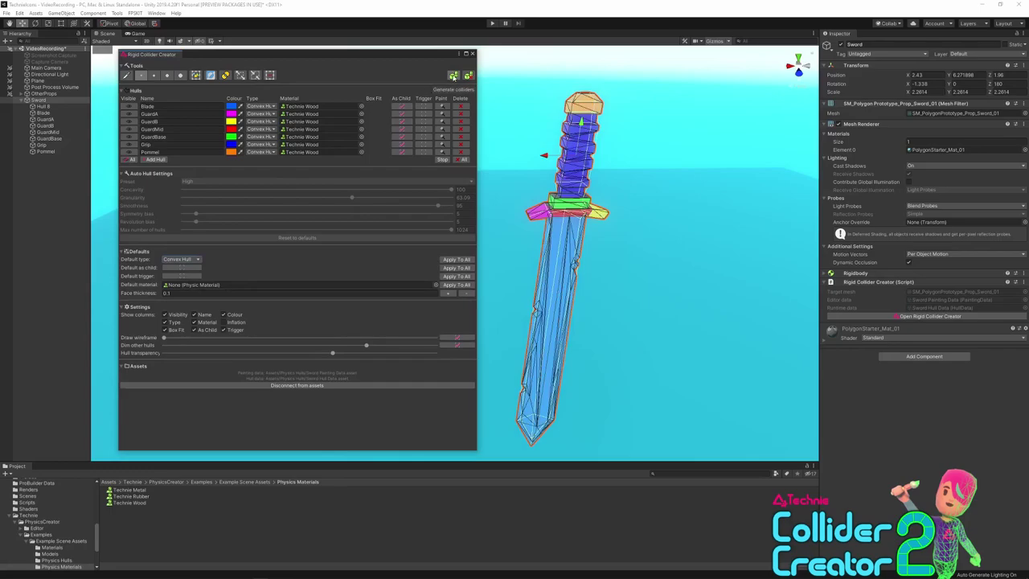
Step: Generate colliders from the sword's painted hulls, then delete the generated colliders
{"action": "left_click", "coordinate": [453, 75]}
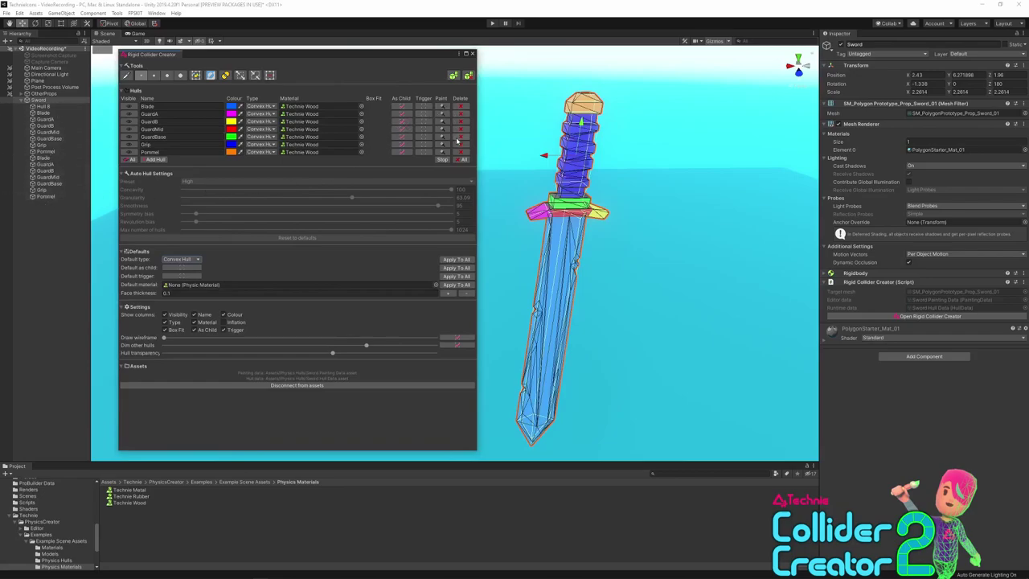
{"action": "left_click", "coordinate": [468, 77]}
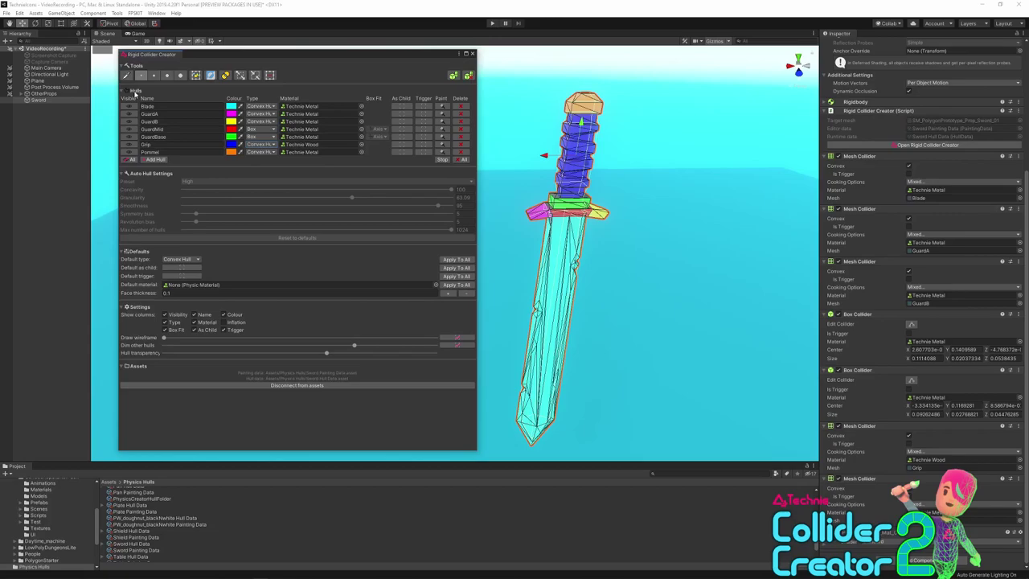
{"action": "left_click_drag", "start_coordinate": [126, 106], "coordinate": [126, 147]}
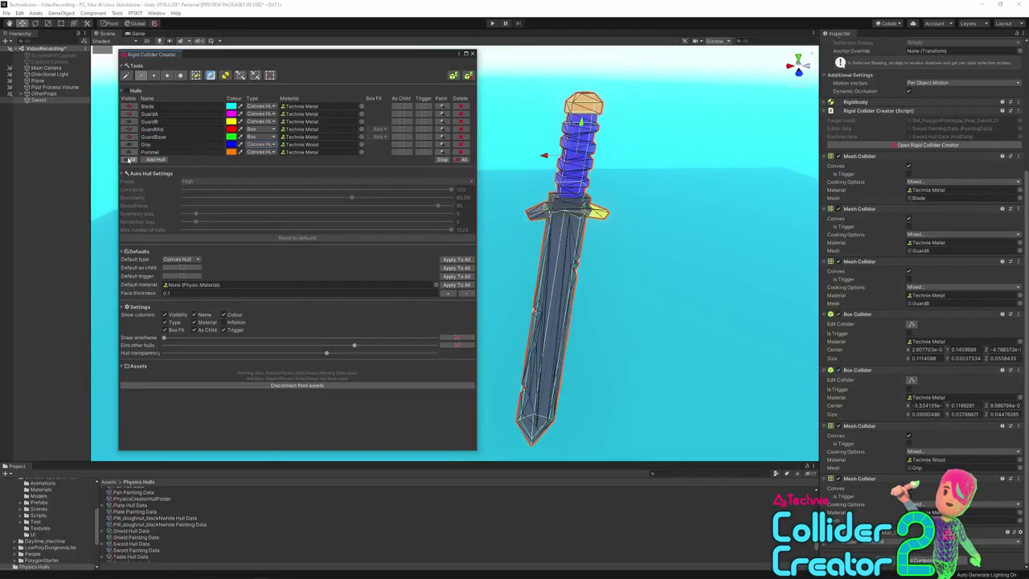
{"action": "left_click", "coordinate": [128, 159]}
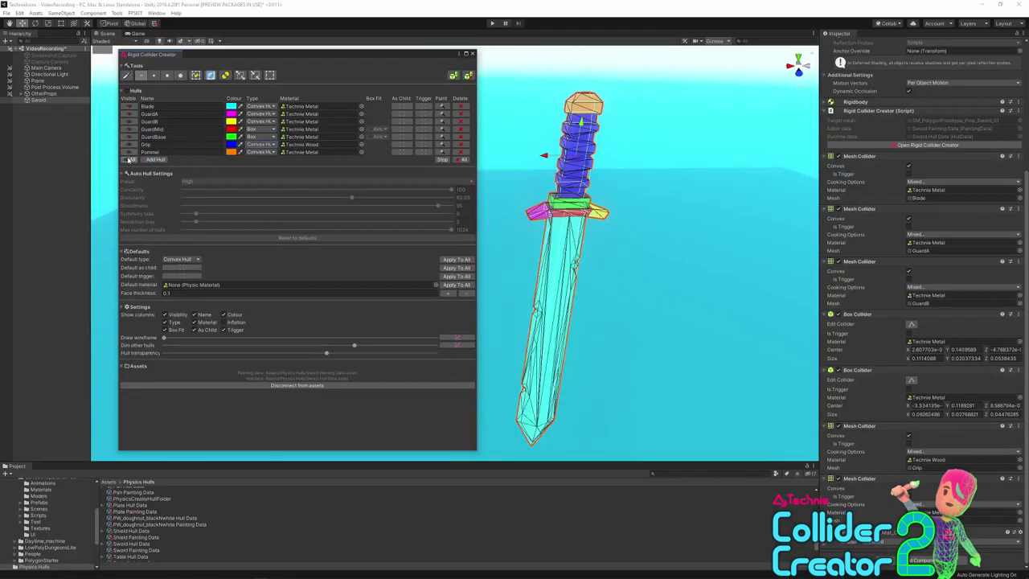
{"action": "left_click", "coordinate": [128, 159]}
{"action": "left_click", "coordinate": [128, 159]}
Step: Recolour the Blade hull blue (0080FF) and show its shape Type options
{"action": "left_click", "coordinate": [231, 106]}
{"action": "left_click_drag", "start_coordinate": [500, 307], "coordinate": [479, 325]}
{"action": "left_click", "coordinate": [456, 364]}
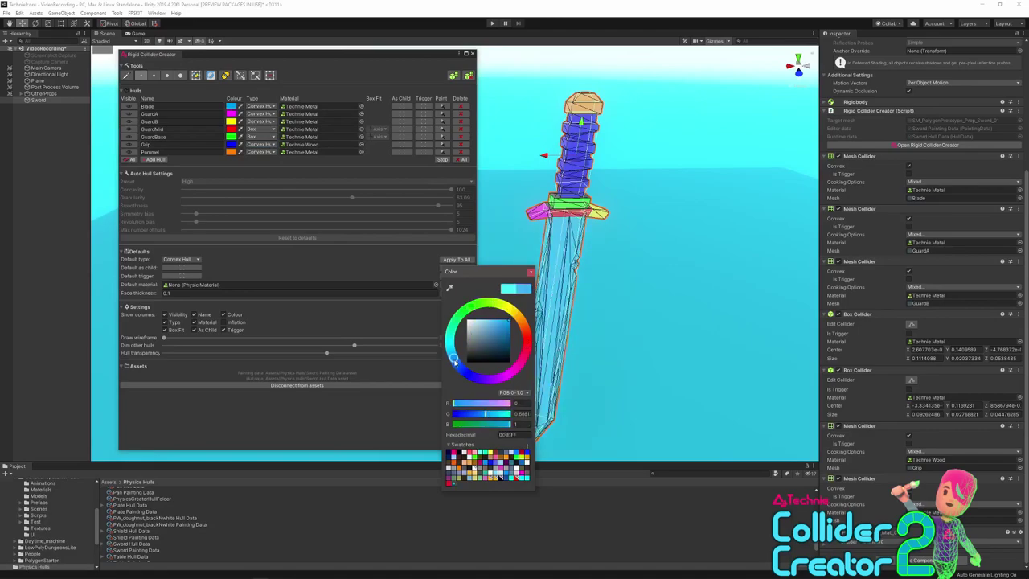
{"action": "left_click", "coordinate": [530, 272]}
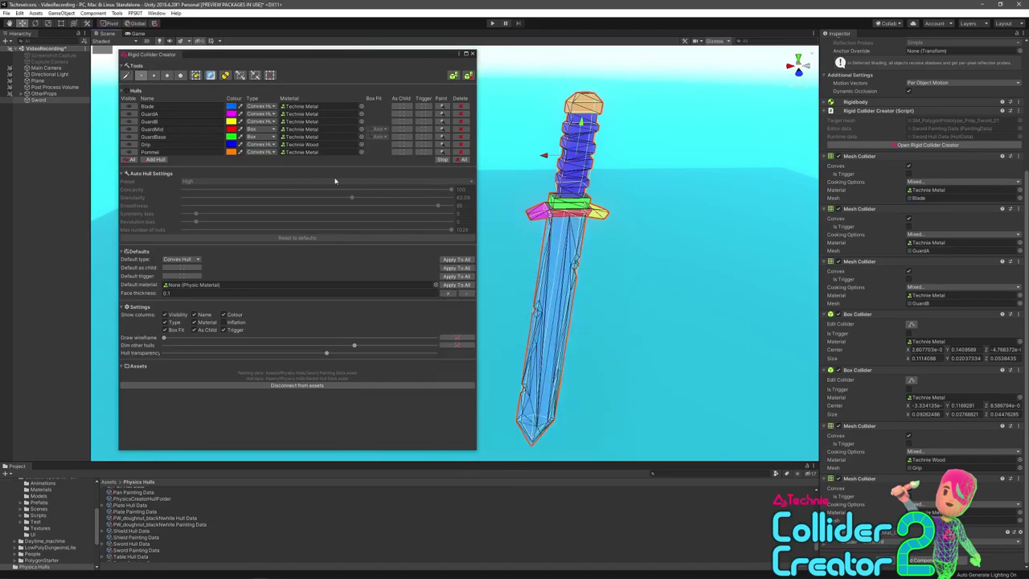
{"action": "left_click", "coordinate": [268, 106]}
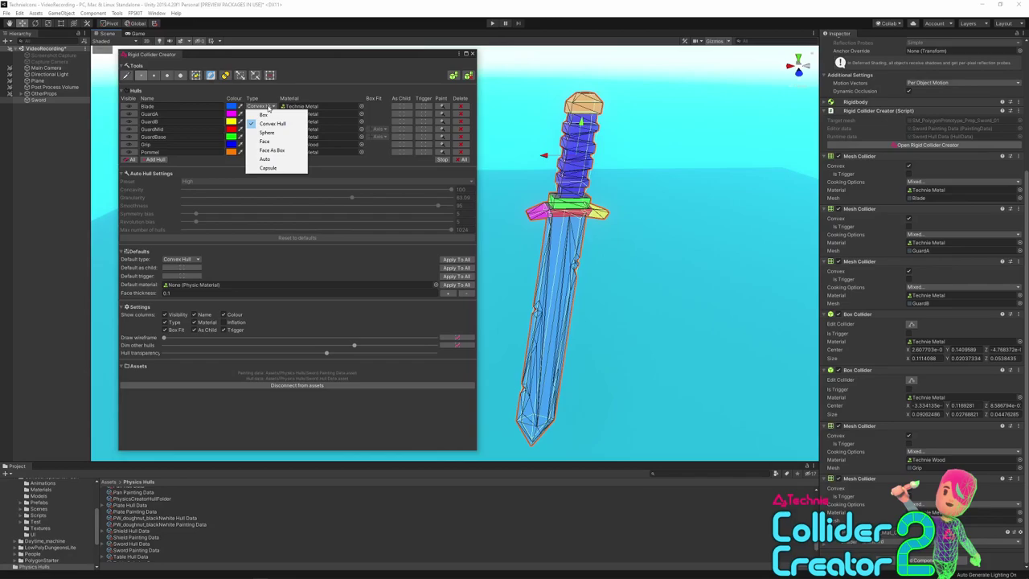
{"action": "left_click", "coordinate": [268, 107]}
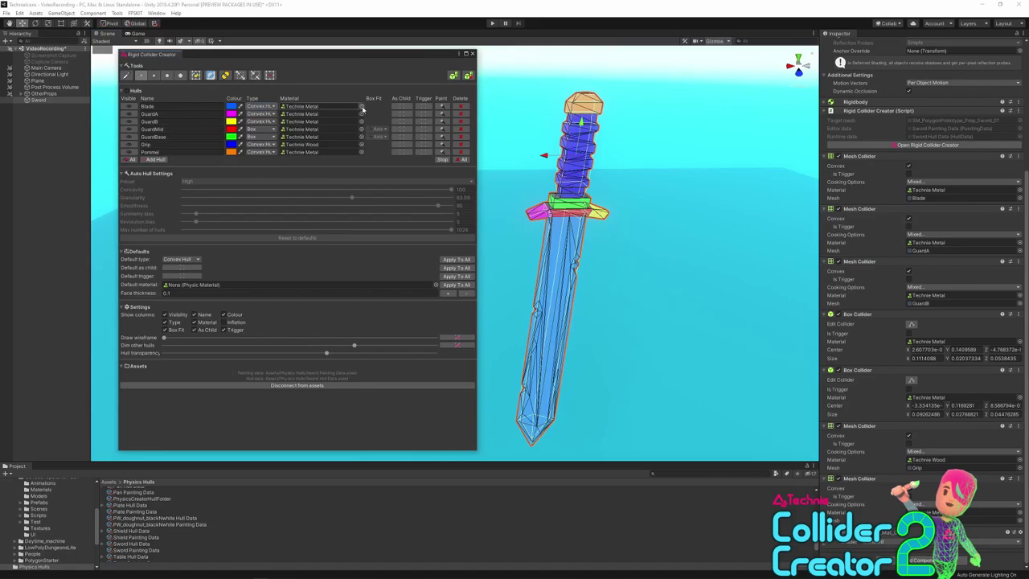
Step: Locate Grip's Technie Wood material, then set GuardMid's box fit to Tight
{"action": "left_click", "coordinate": [310, 146]}
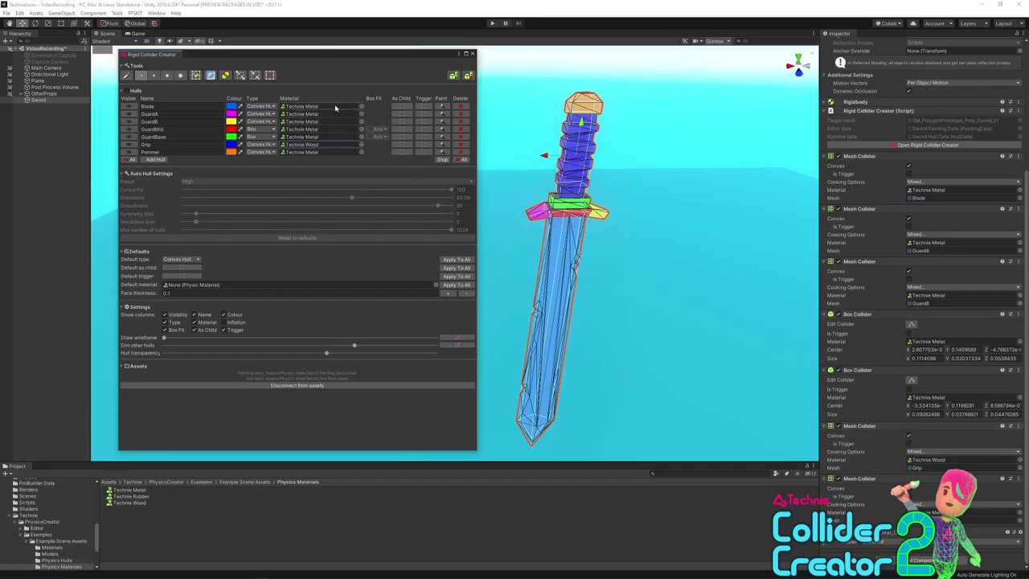
{"action": "left_click", "coordinate": [379, 129]}
{"action": "left_click", "coordinate": [378, 131]}
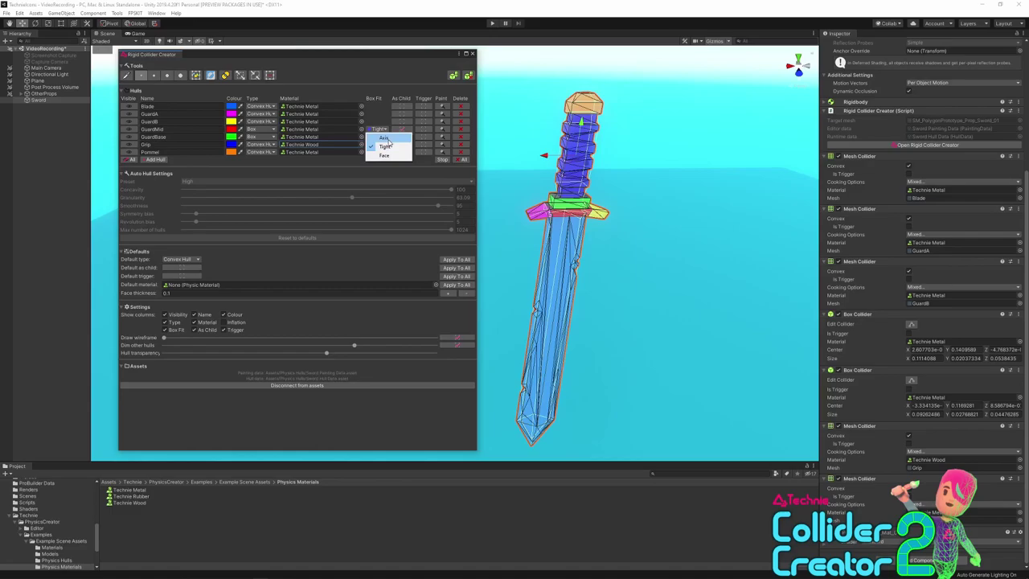
Step: Keep GuardMid's Tight box fit, enable As Child, and regenerate the sword's colliders
{"action": "left_click", "coordinate": [381, 130]}
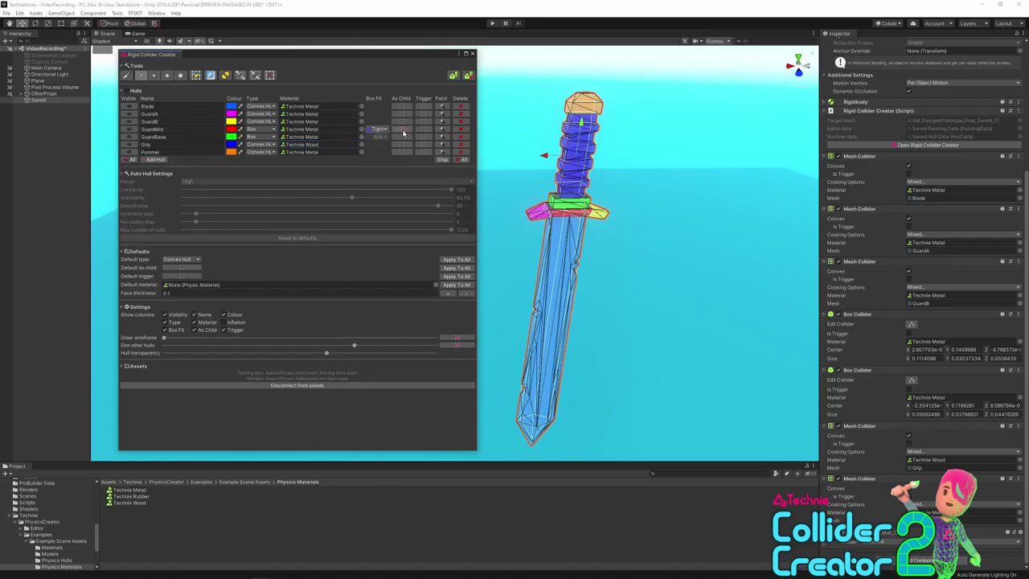
{"action": "left_click", "coordinate": [404, 132]}
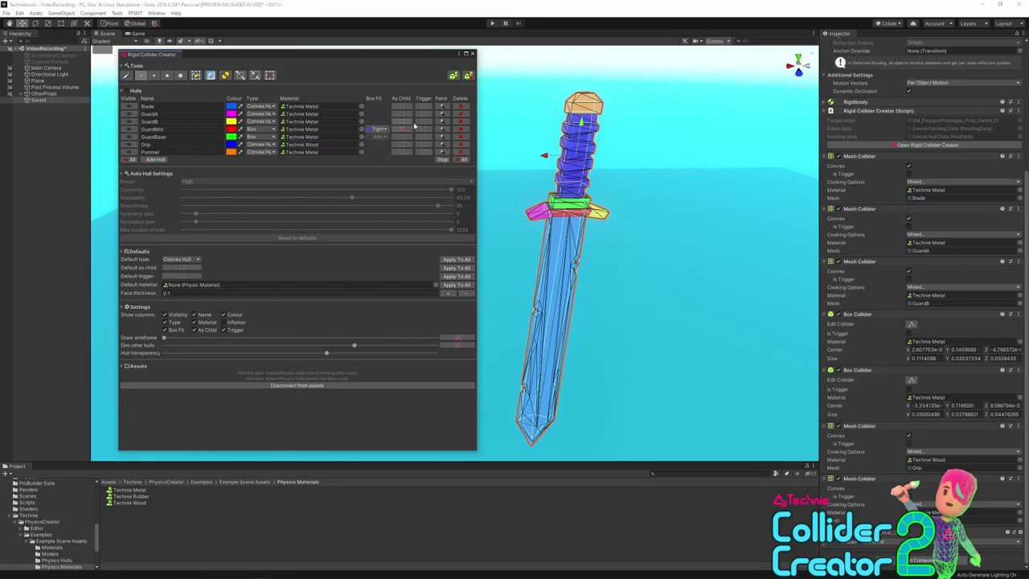
{"action": "left_click", "coordinate": [452, 77]}
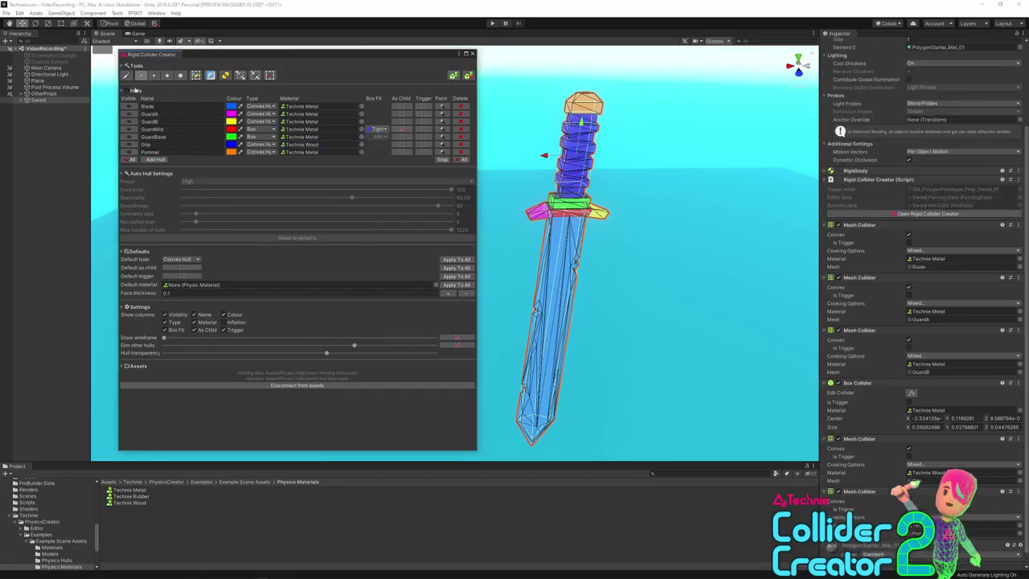
Step: Inspect the new GuardMid child object, return to Sword, and turn off GuardMid's Trigger
{"action": "left_click", "coordinate": [24, 99]}
{"action": "left_click", "coordinate": [44, 106]}
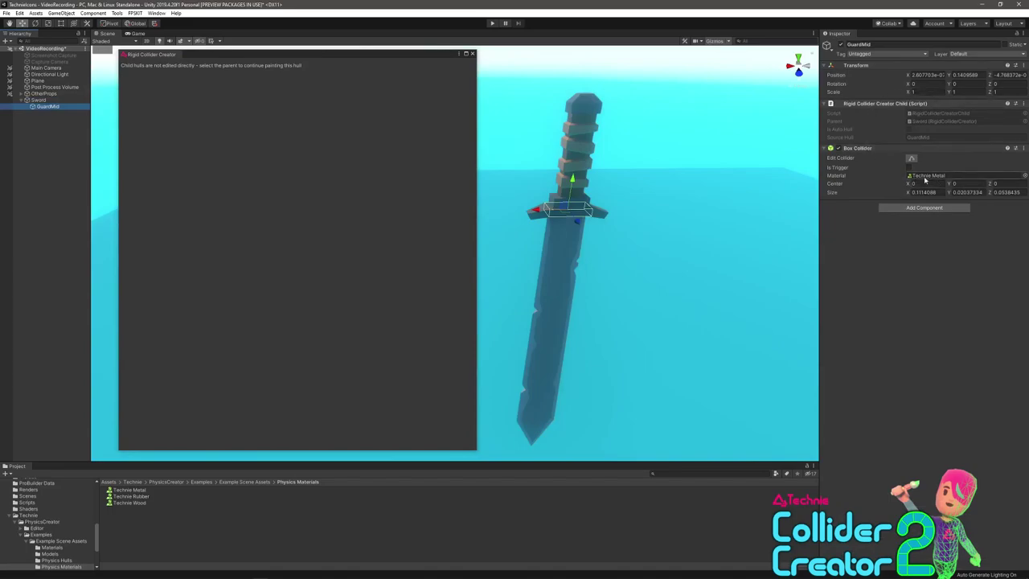
{"action": "left_click", "coordinate": [38, 100]}
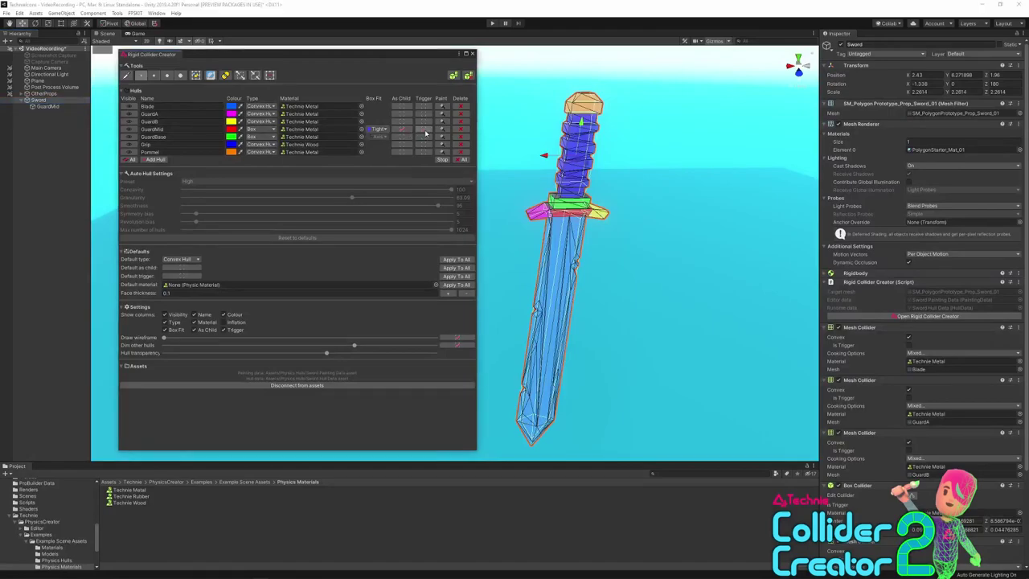
{"action": "left_click", "coordinate": [46, 107]}
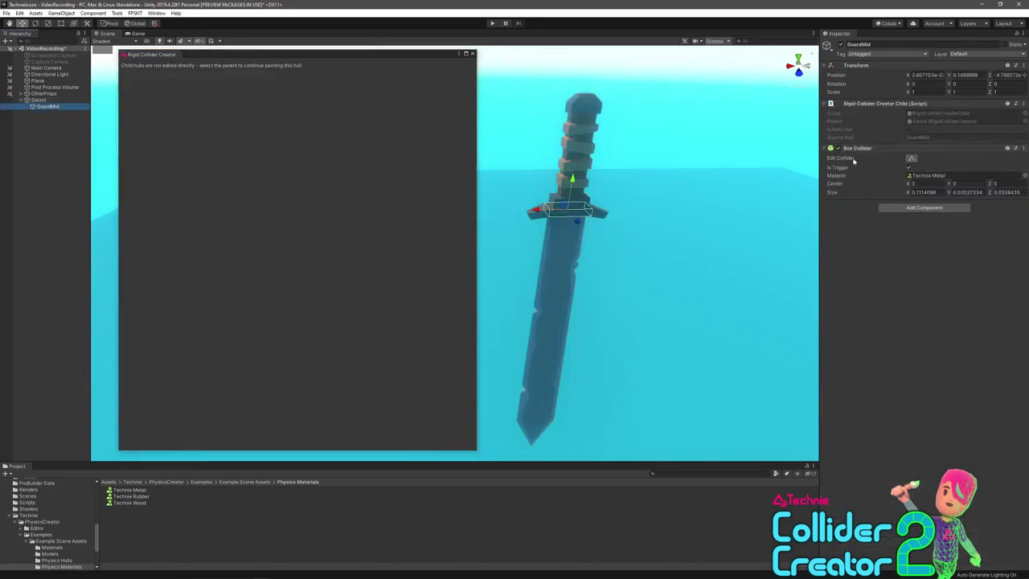
{"action": "left_click", "coordinate": [39, 100]}
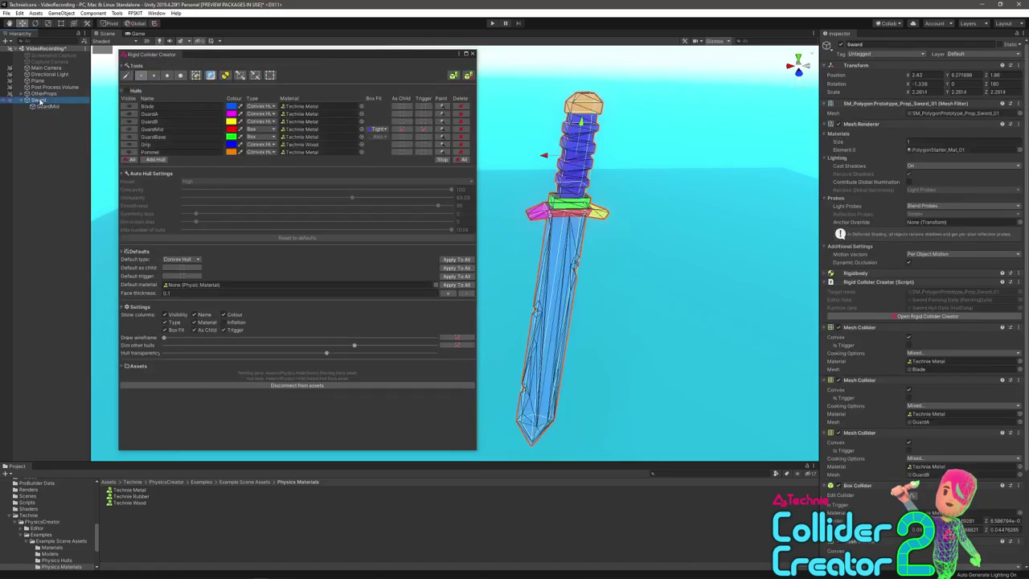
{"action": "left_click", "coordinate": [420, 130]}
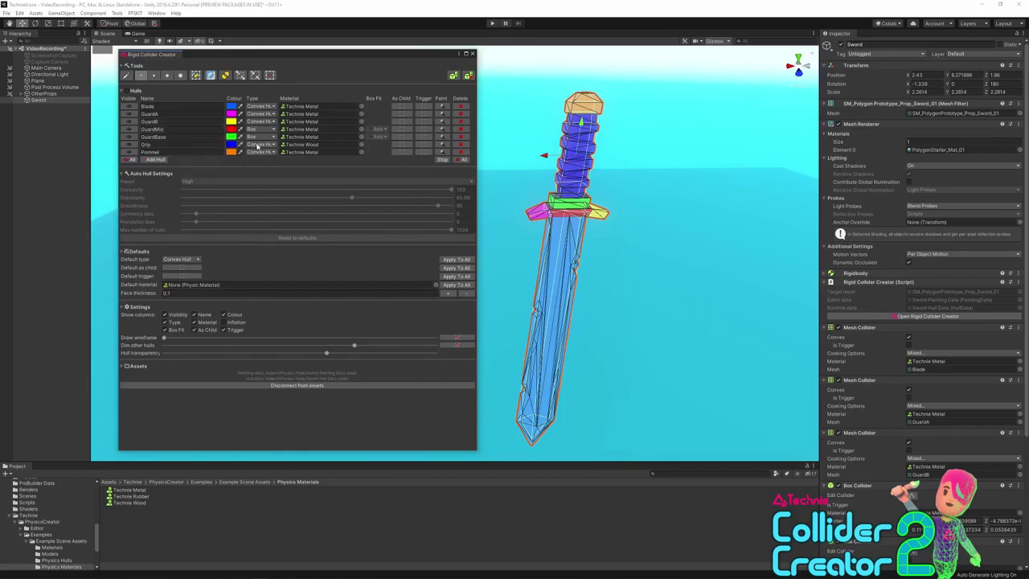
Step: Set the Grip hull's type to Auto and switch the auto-hull preset to Medium, then Custom
{"action": "left_click", "coordinate": [259, 144]}
{"action": "left_click", "coordinate": [274, 197]}
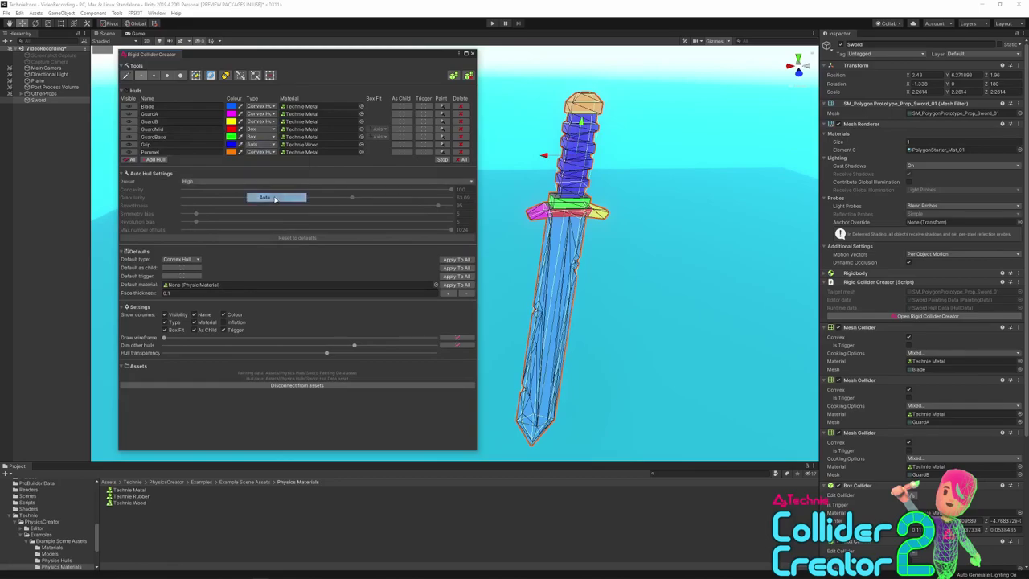
{"action": "left_click", "coordinate": [208, 181]}
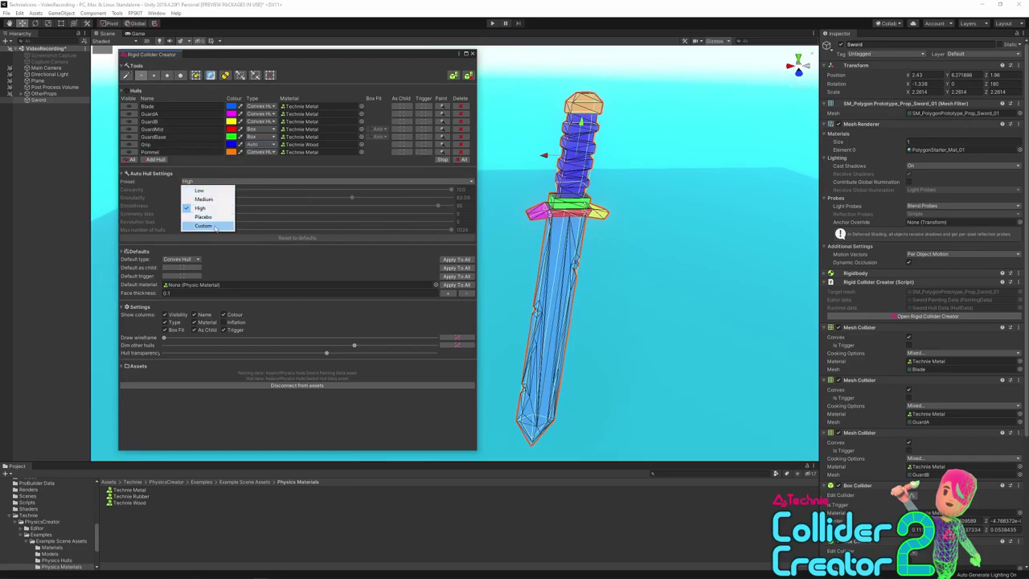
{"action": "left_click", "coordinate": [212, 200]}
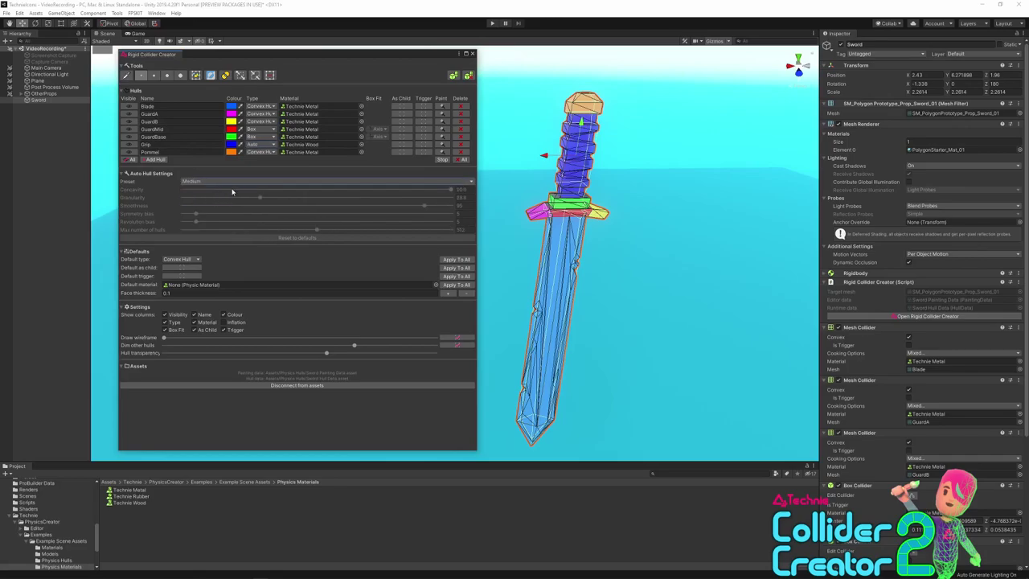
{"action": "left_click", "coordinate": [265, 181]}
{"action": "left_click", "coordinate": [205, 222]}
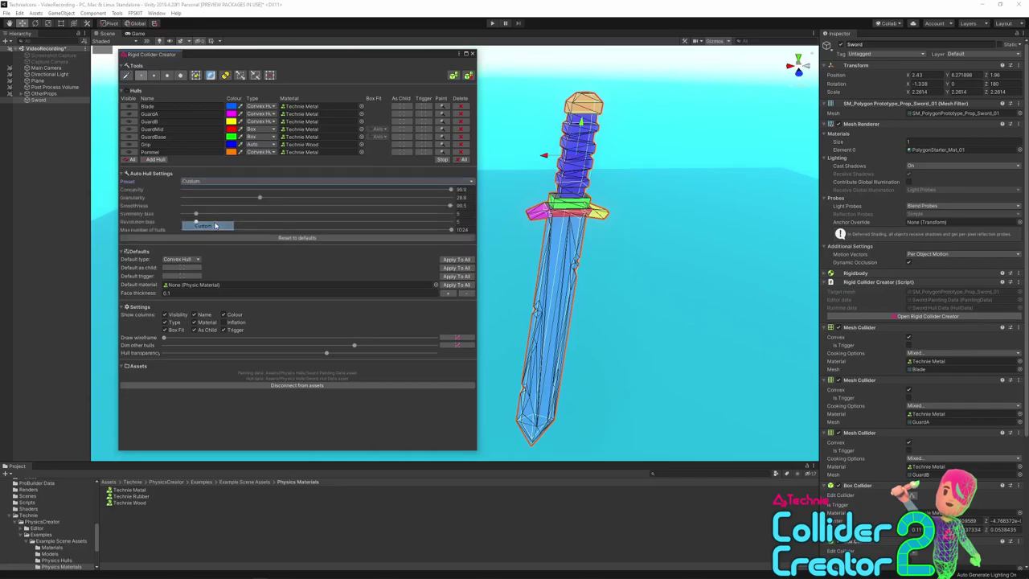
Step: Raise granularity to about 64.6 and the symmetry and revolution bias, then reset to defaults
{"action": "left_click_drag", "start_coordinate": [259, 197], "coordinate": [356, 197]}
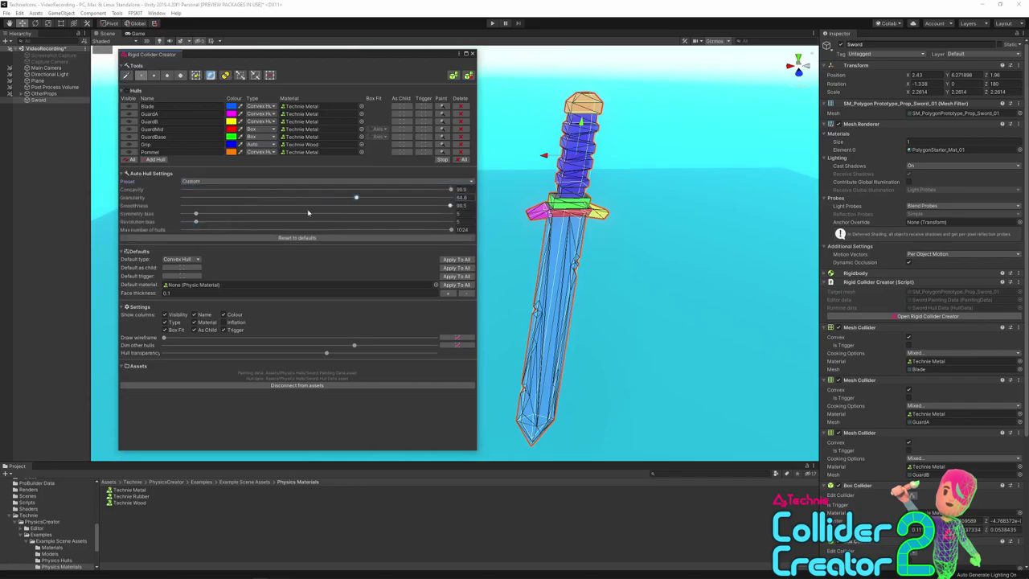
{"action": "left_click_drag", "start_coordinate": [203, 213], "coordinate": [251, 222]}
{"action": "left_click", "coordinate": [298, 238]}
Step: Apply the High auto-hull preset, try Medium, then settle back on High
{"action": "left_click", "coordinate": [205, 181]}
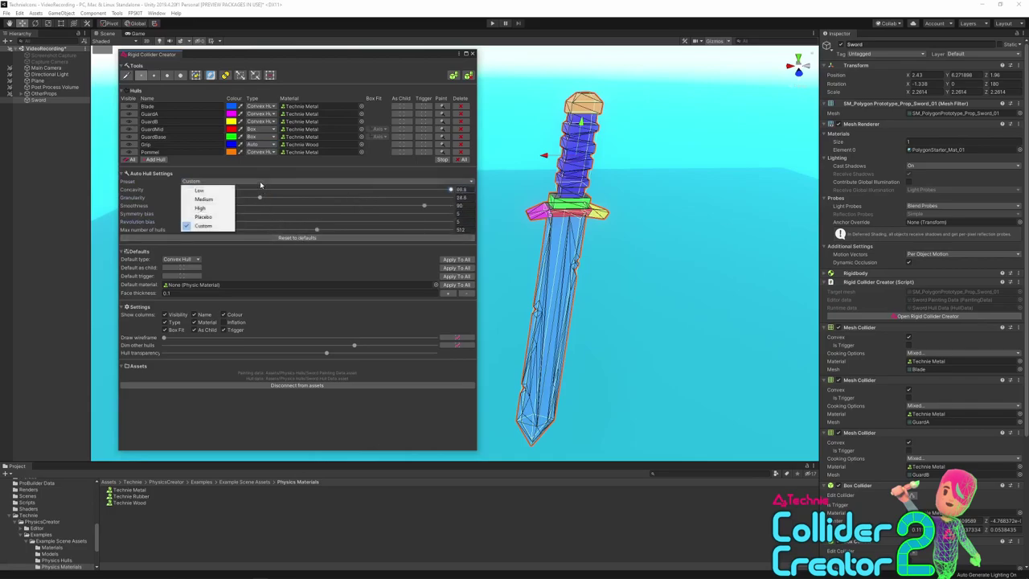
{"action": "left_click", "coordinate": [211, 208]}
{"action": "left_click", "coordinate": [215, 183]}
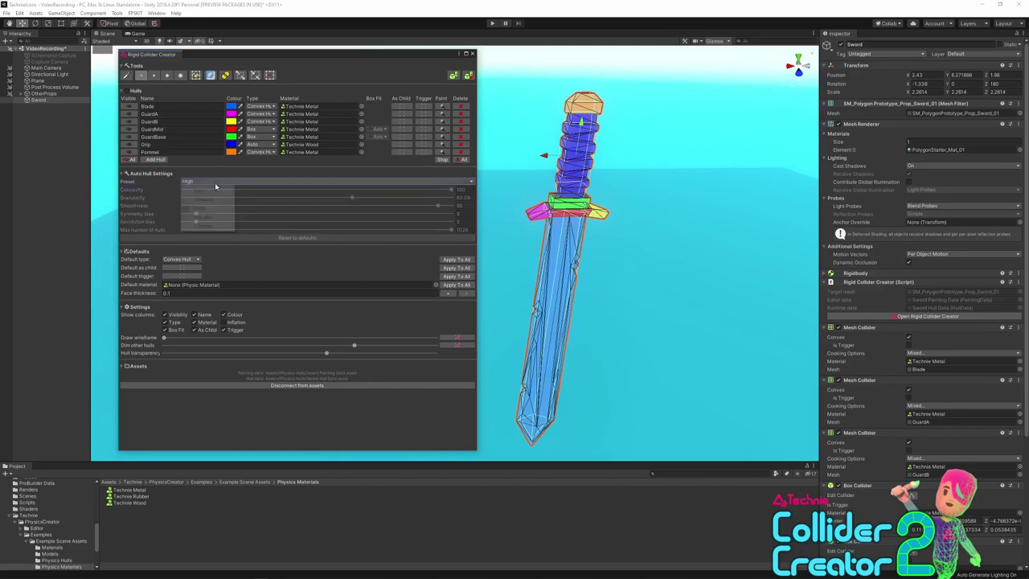
{"action": "left_click", "coordinate": [209, 200]}
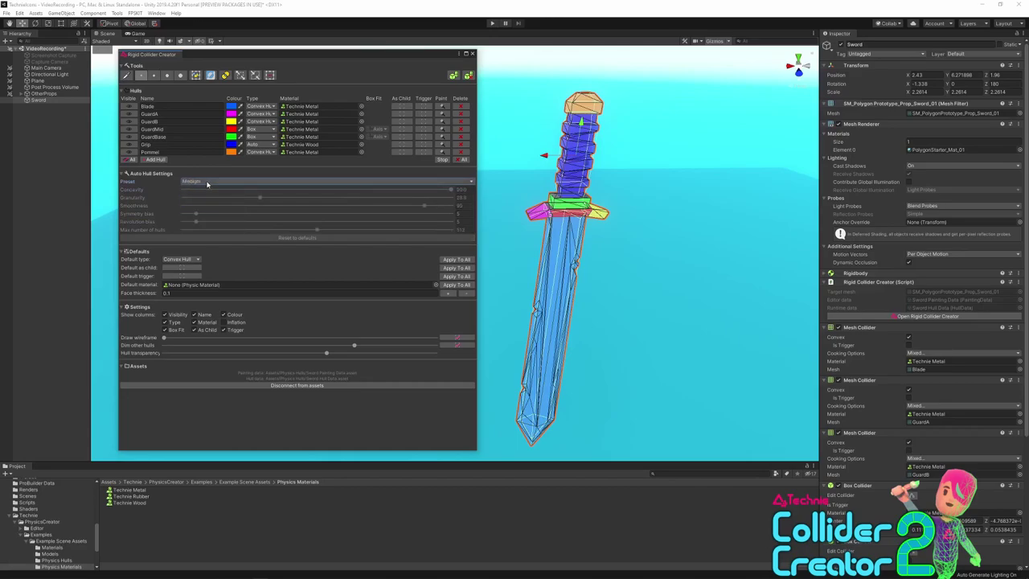
{"action": "left_click", "coordinate": [206, 183]}
{"action": "left_click", "coordinate": [200, 209]}
{"action": "left_click", "coordinate": [178, 260]}
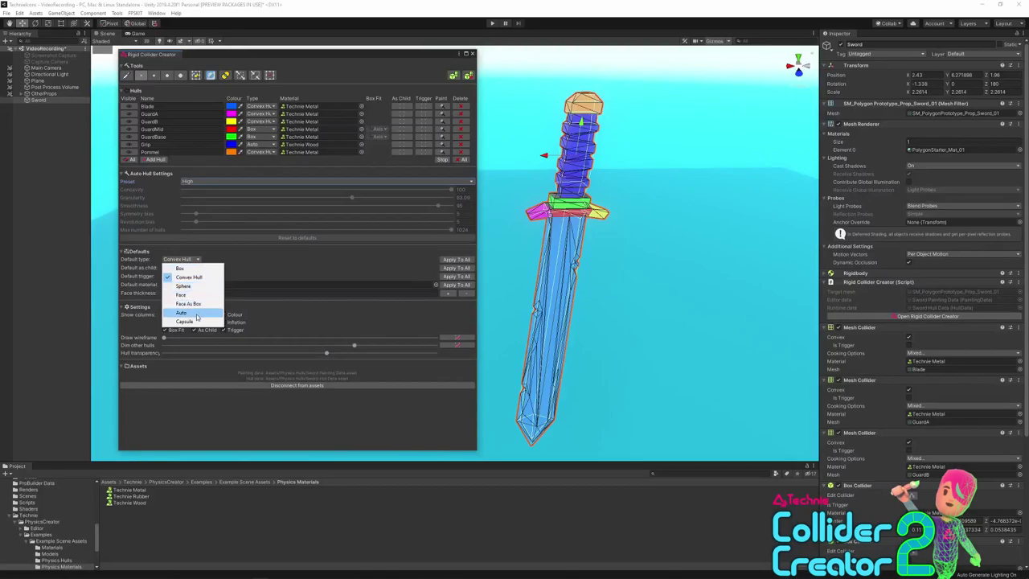
Step: Set the hull defaults to Box type, as child, with Technie Wood material
{"action": "left_click", "coordinate": [187, 268]}
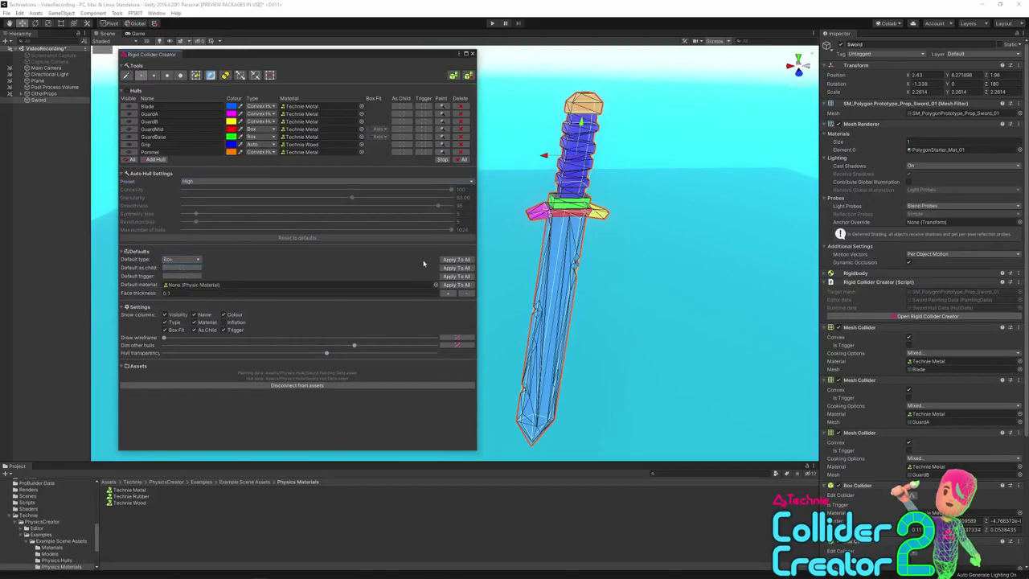
{"action": "left_click", "coordinate": [182, 268]}
{"action": "left_click", "coordinate": [435, 285]}
{"action": "double_click", "coordinate": [187, 301]}
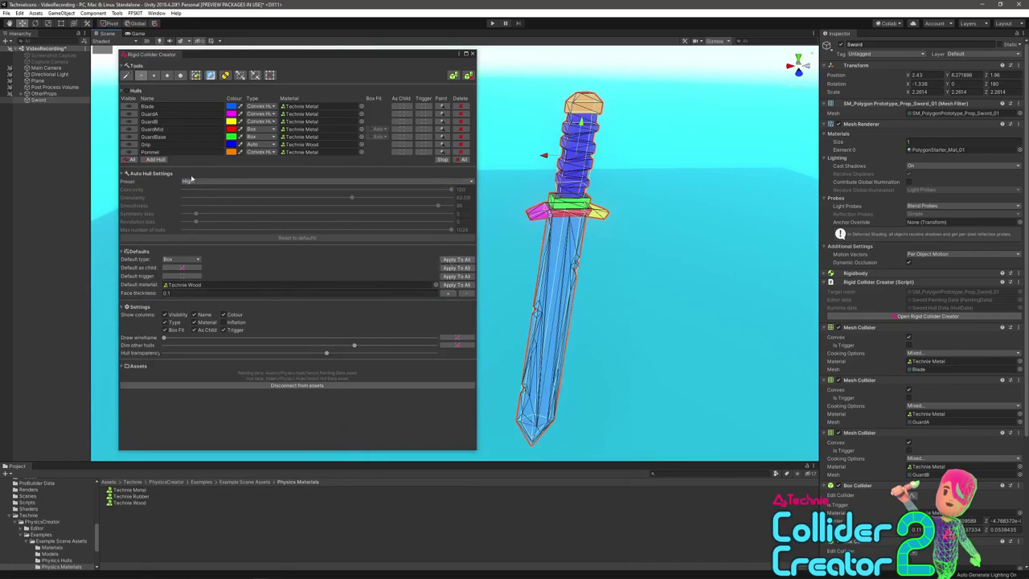
Step: Add Hull 8, apply the Box type to every hull, and generate the colliders
{"action": "left_click", "coordinate": [155, 159]}
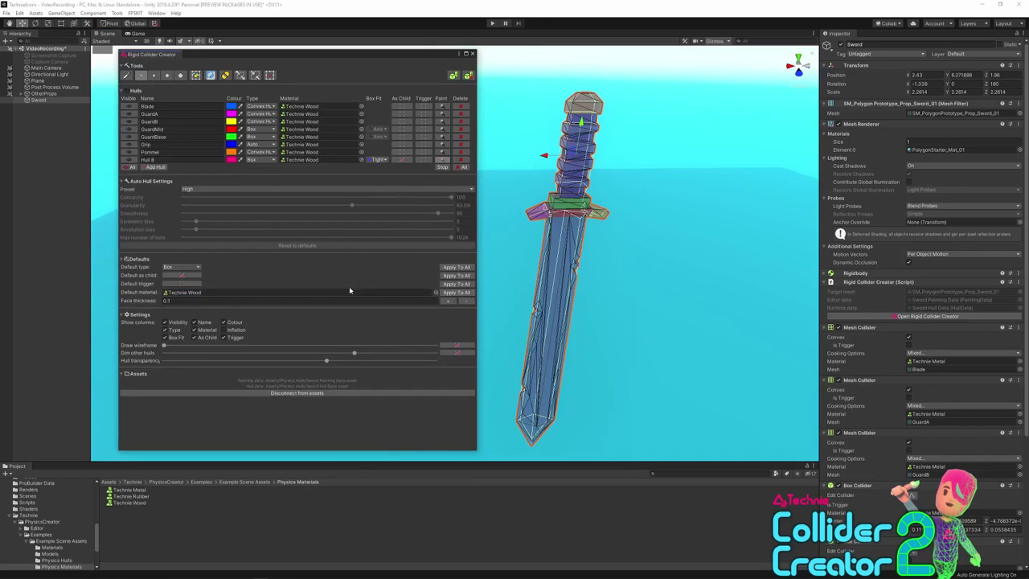
{"action": "left_click", "coordinate": [453, 268]}
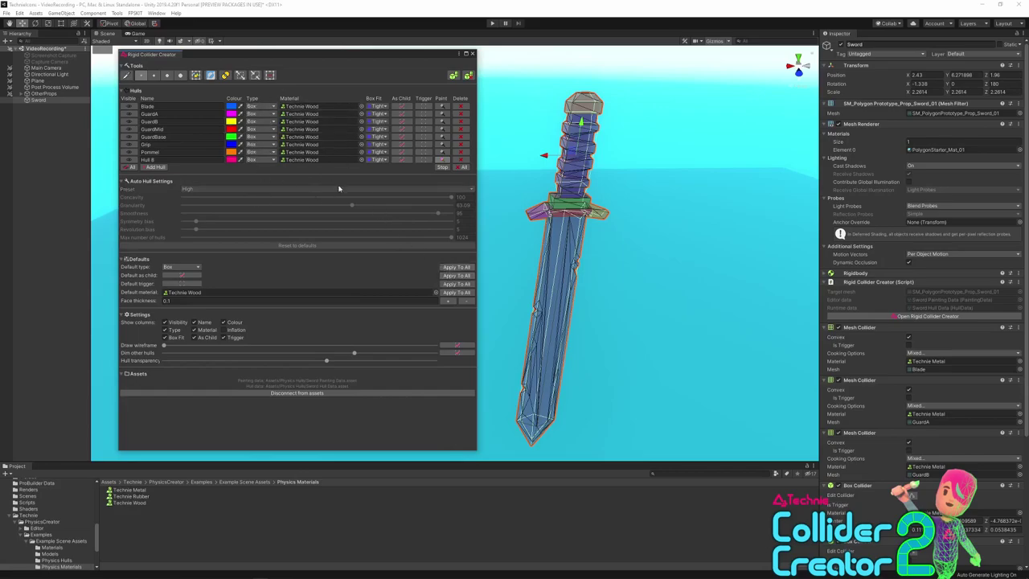
{"action": "left_click", "coordinate": [453, 75]}
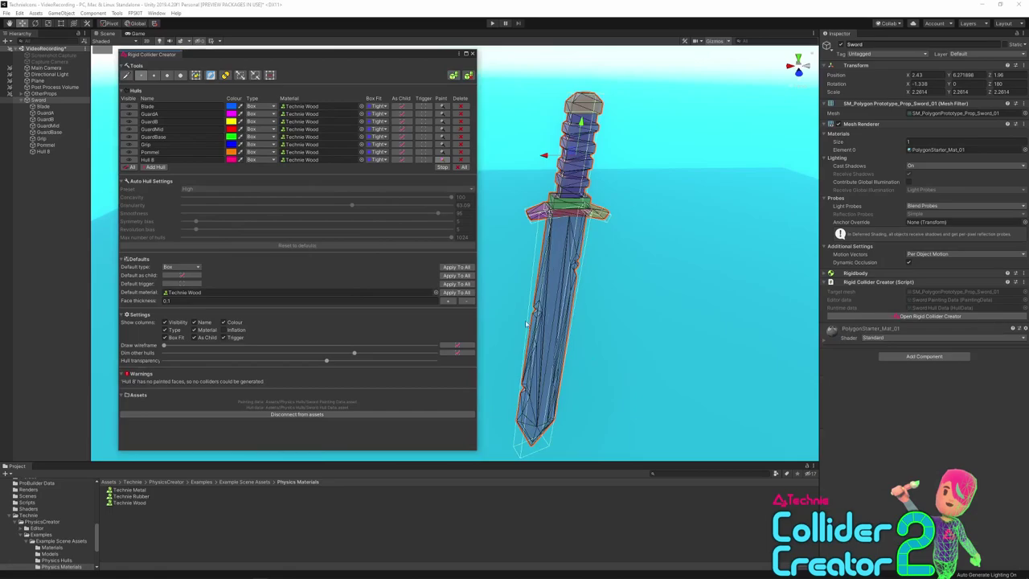
{"action": "left_click", "coordinate": [171, 300]}
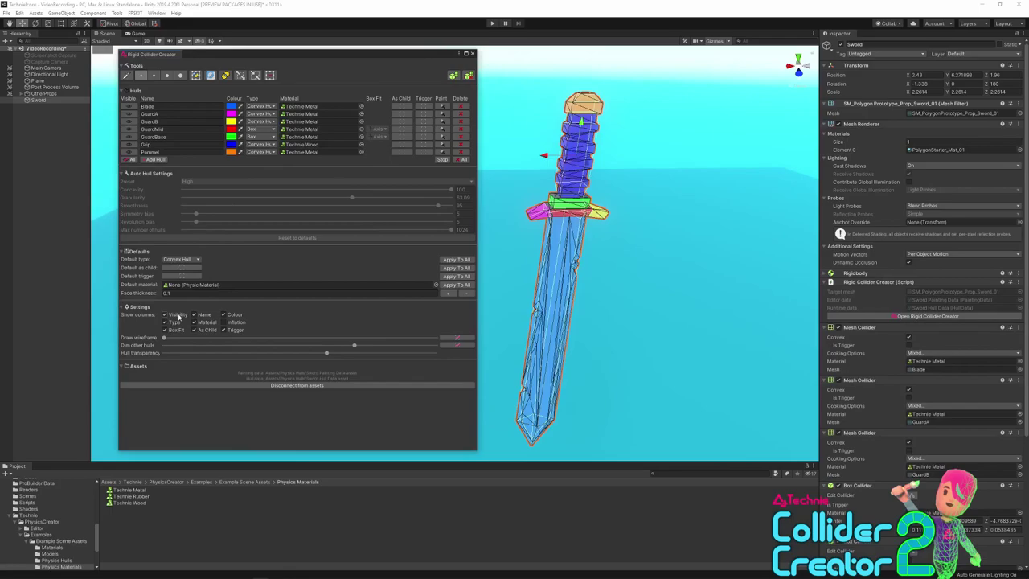
Step: Hide all eight hull table columns: Visibility, Box Fit, Type, As Child, Material, Name, Colour, Trigger
{"action": "left_click", "coordinate": [176, 315]}
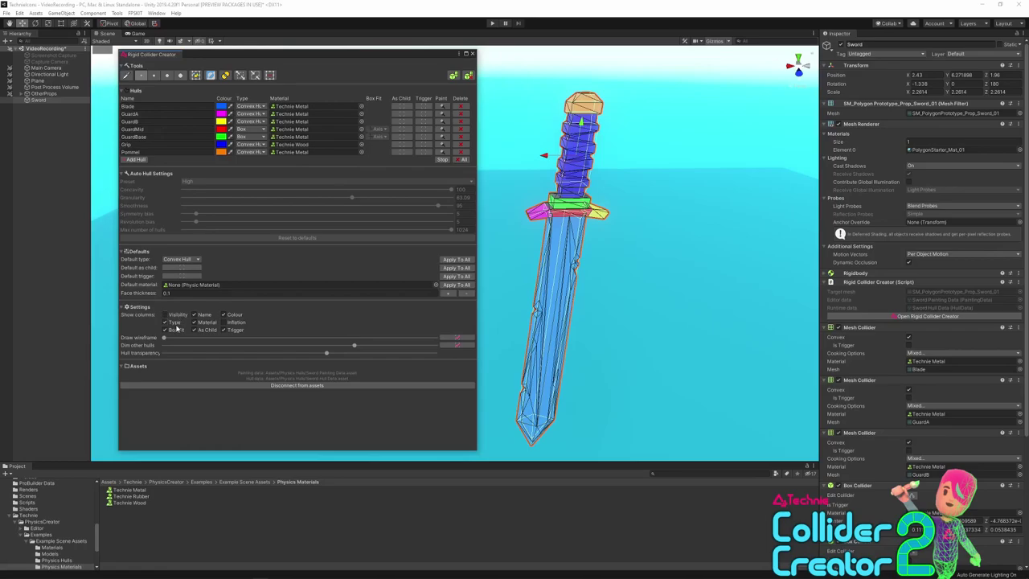
{"action": "left_click", "coordinate": [176, 329]}
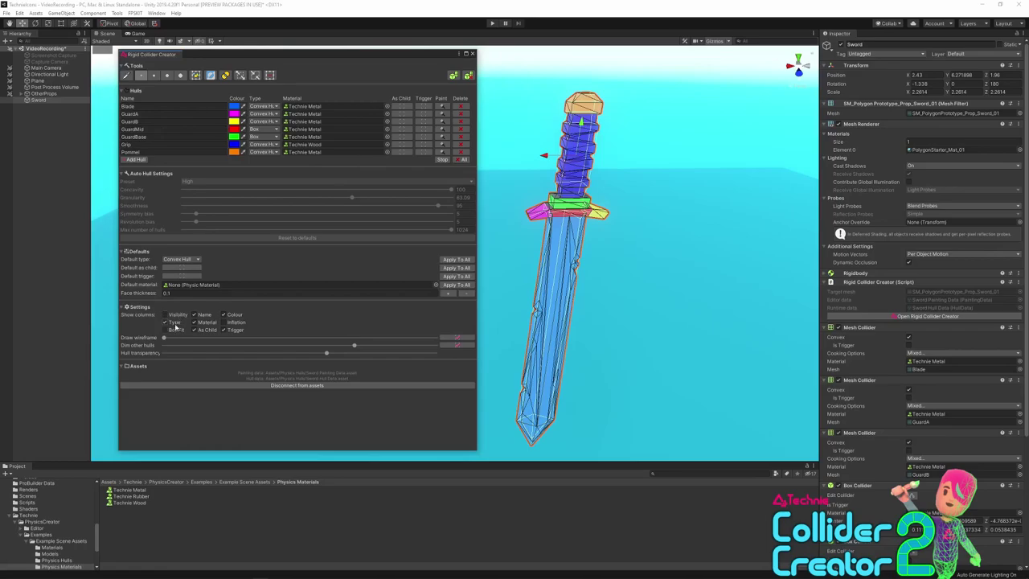
{"action": "left_click", "coordinate": [175, 322]}
{"action": "left_click", "coordinate": [195, 329]}
{"action": "left_click", "coordinate": [196, 322]}
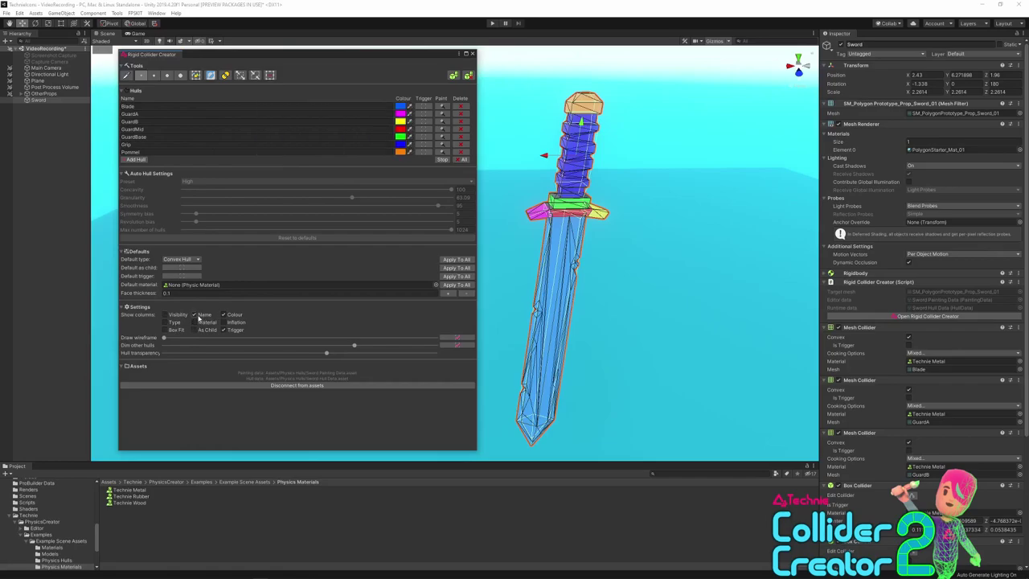
{"action": "left_click", "coordinate": [195, 314]}
{"action": "left_click", "coordinate": [224, 314]}
{"action": "left_click", "coordinate": [224, 330]}
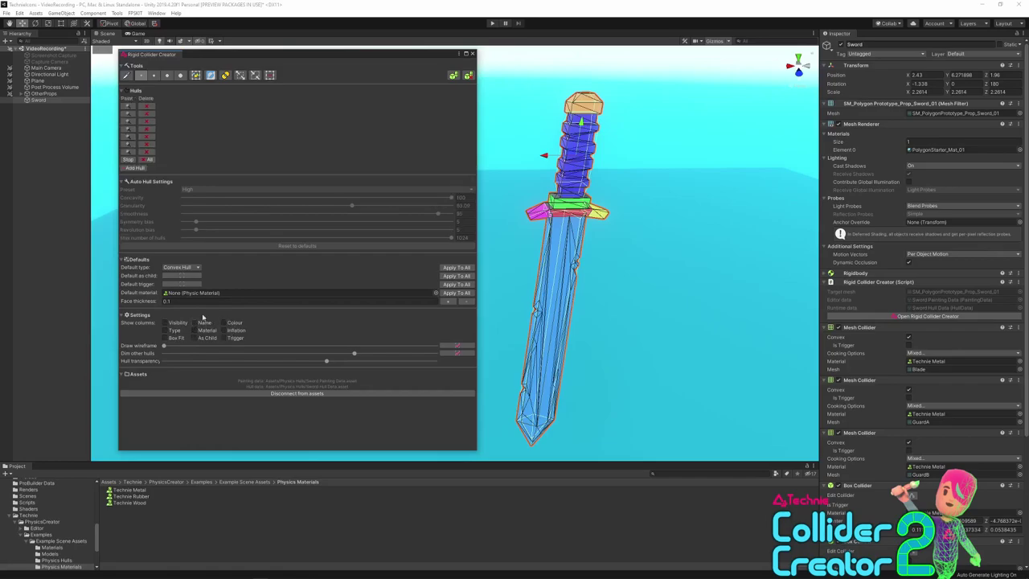
Step: Show all eight hull table columns again, including Colour with its hull swatches
{"action": "left_click", "coordinate": [233, 338]}
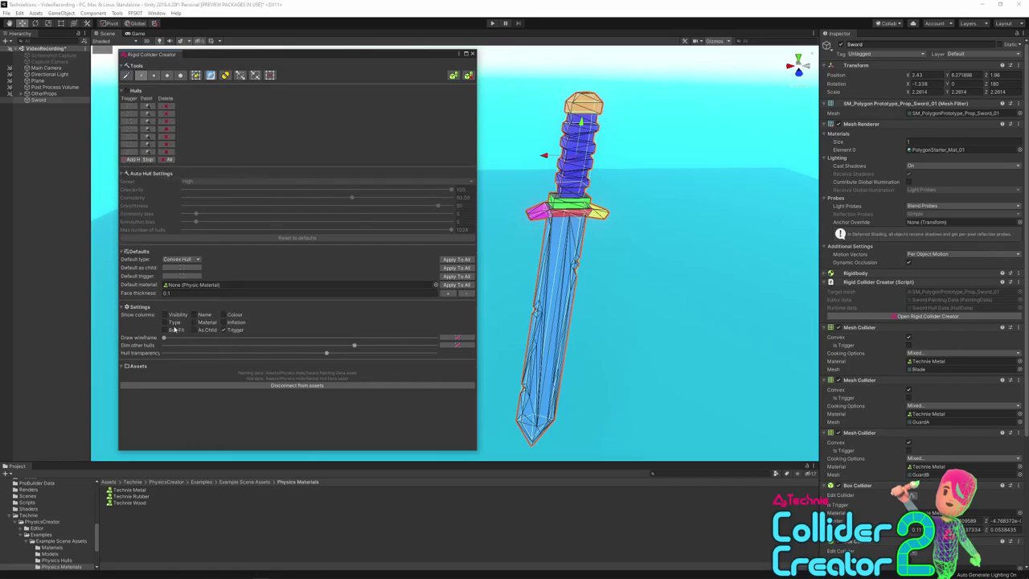
{"action": "left_click", "coordinate": [172, 329]}
{"action": "left_click", "coordinate": [165, 322]}
{"action": "left_click", "coordinate": [165, 314]}
{"action": "left_click", "coordinate": [195, 314]}
{"action": "left_click", "coordinate": [195, 322]}
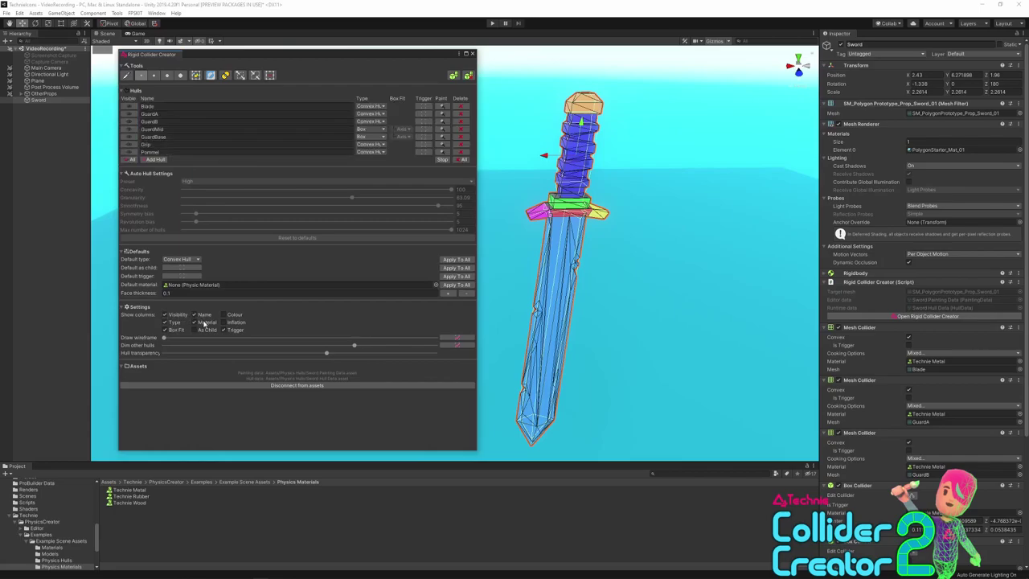
{"action": "left_click", "coordinate": [194, 329]}
{"action": "left_click", "coordinate": [224, 314]}
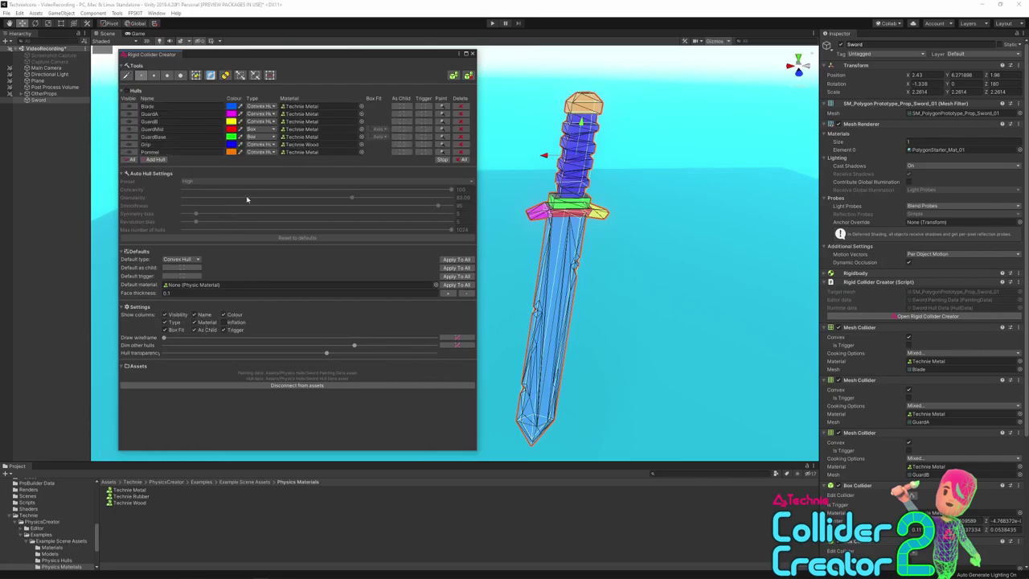
Step: Collapse the Auto Hull Settings, Defaults, Settings and Assets sections, then expand the first three again
{"action": "left_click", "coordinate": [125, 174]}
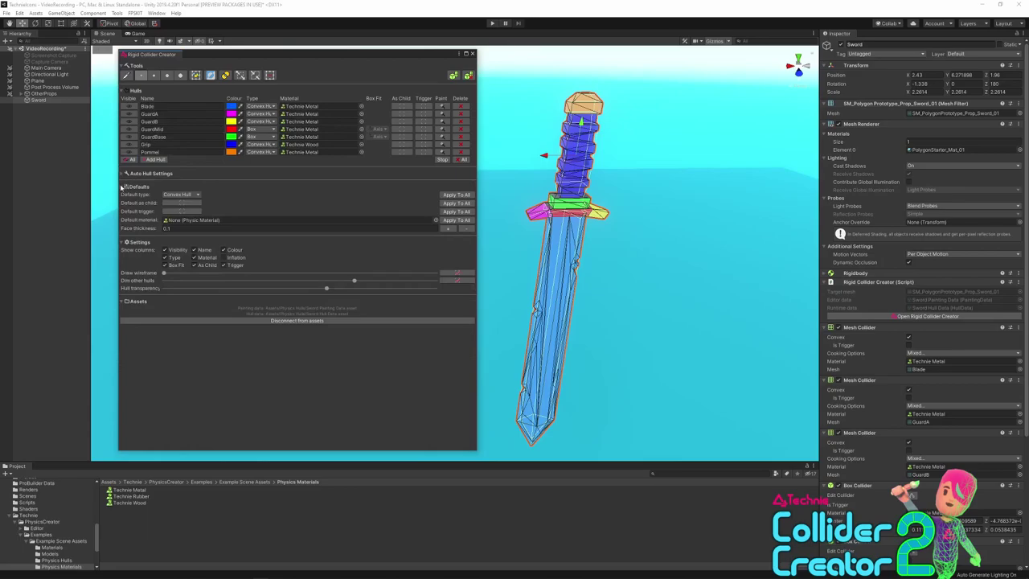
{"action": "left_click", "coordinate": [123, 187]}
{"action": "left_click", "coordinate": [123, 200]}
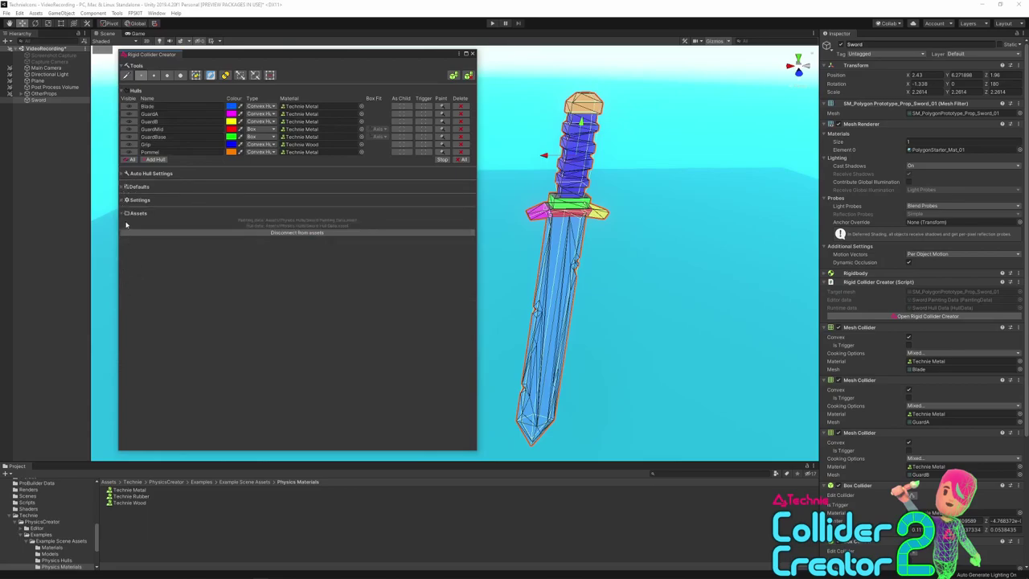
{"action": "left_click", "coordinate": [127, 213]}
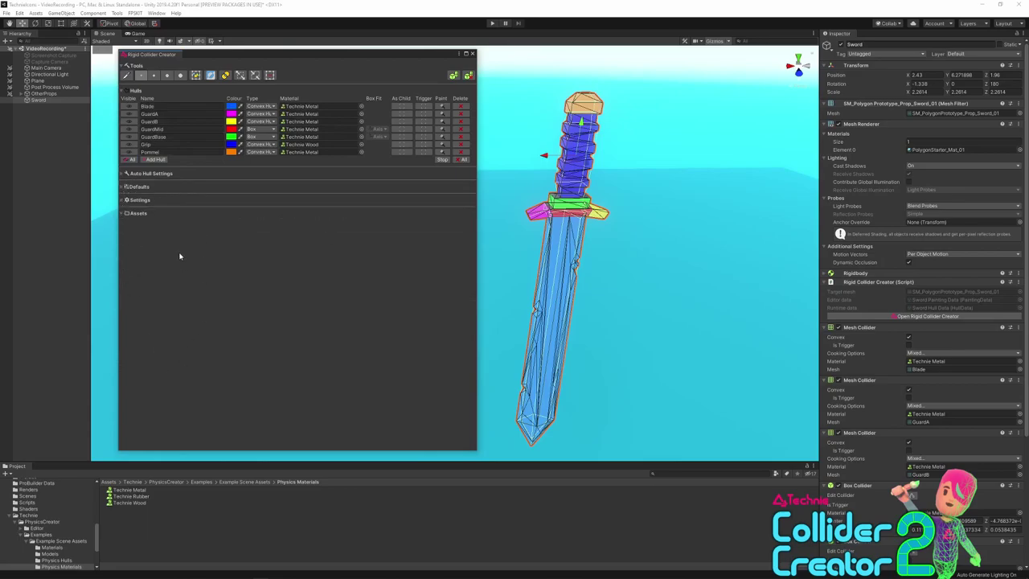
{"action": "left_click", "coordinate": [124, 175]}
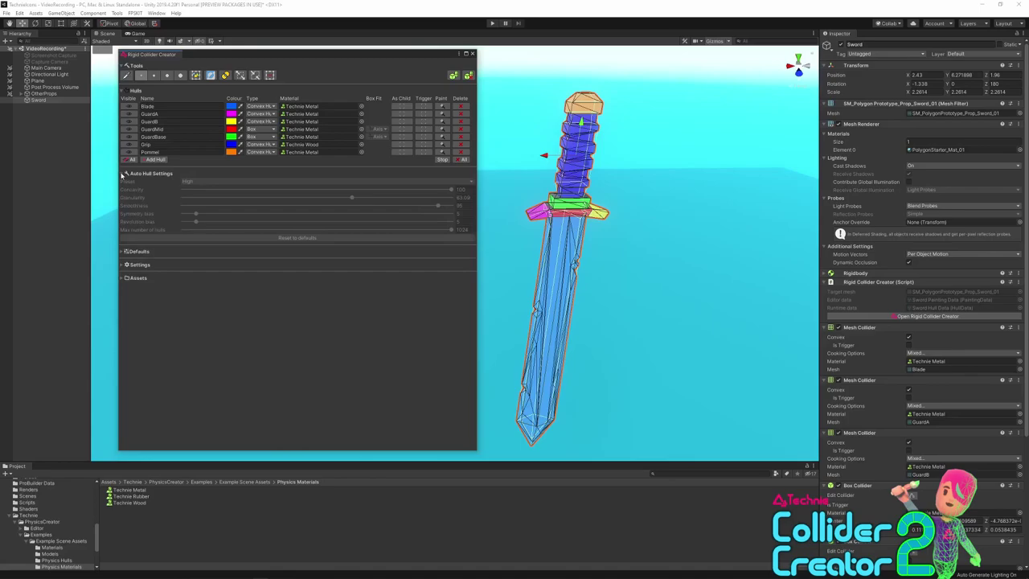
{"action": "left_click", "coordinate": [125, 252]}
{"action": "left_click", "coordinate": [124, 306]}
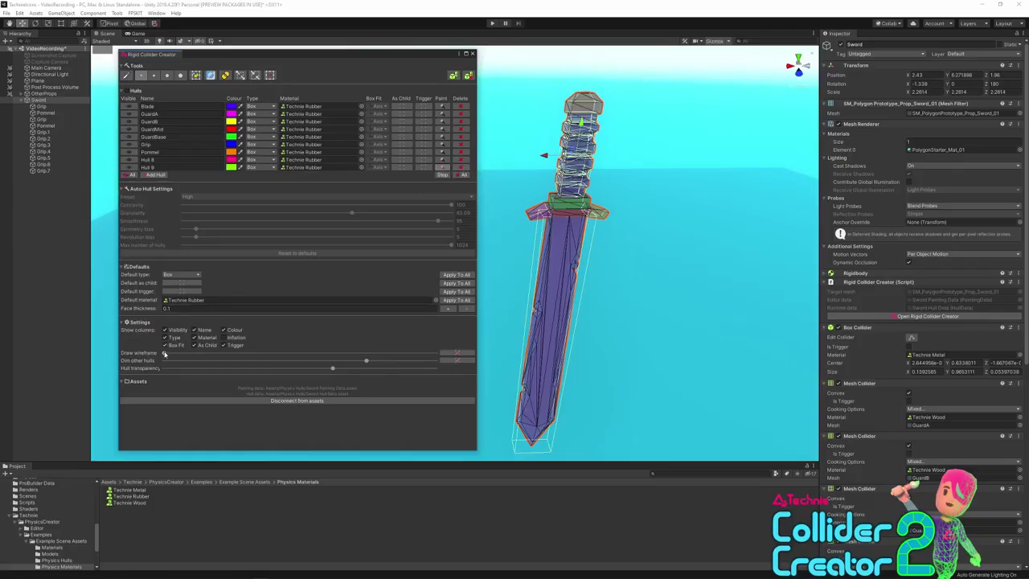
Step: Toggle the sword's wireframe overlay off and on twice, strengthen it, then fade it to minimum
{"action": "left_click", "coordinate": [456, 354]}
{"action": "left_click", "coordinate": [455, 355]}
{"action": "left_click", "coordinate": [456, 354]}
{"action": "left_click", "coordinate": [455, 354]}
{"action": "mouse_move", "coordinate": [160, 356]}
{"action": "left_mouse_down"}
{"action": "mouse_move", "coordinate": [409, 332]}
{"action": "mouse_move", "coordinate": [114, 341]}
{"action": "left_mouse_up"}
{"action": "left_click", "coordinate": [440, 107]}
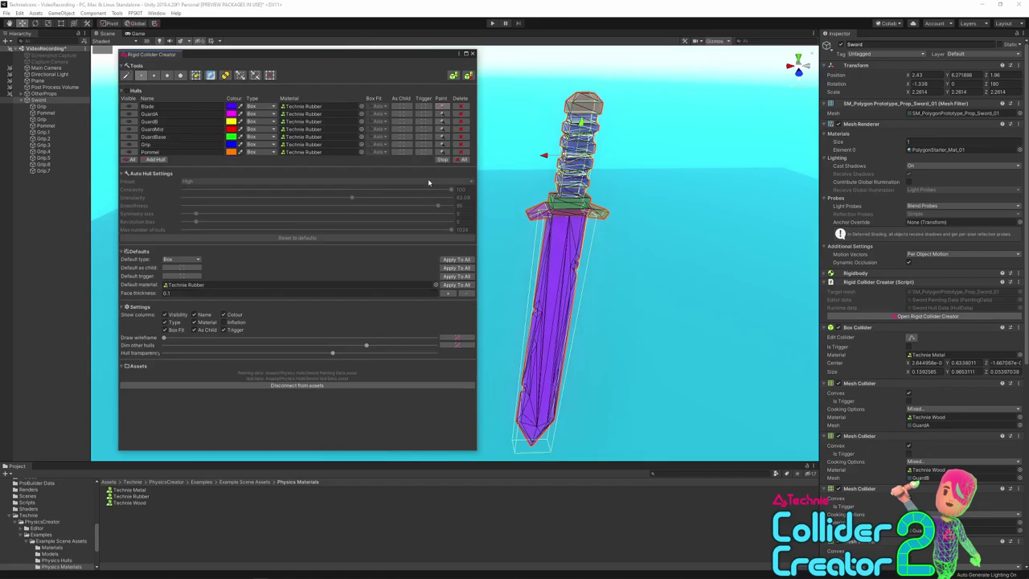